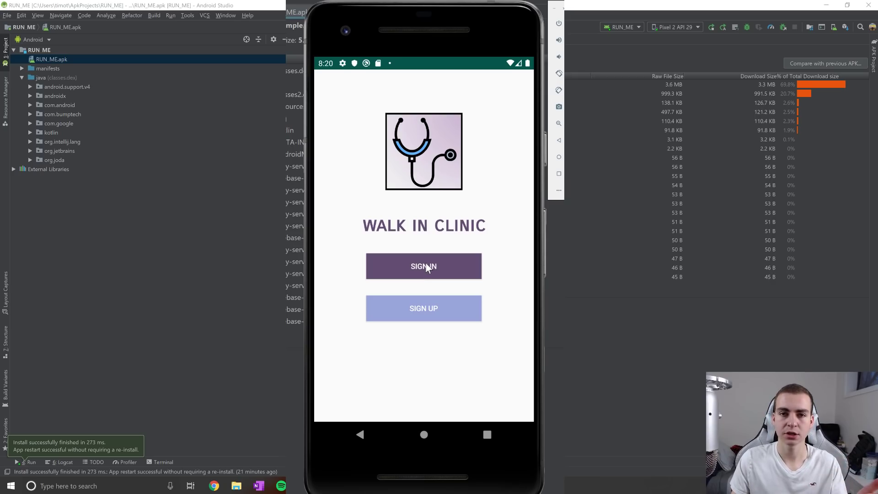
Sign in to the Walk In Clinic app with the admin account's username and password.
left_click(425, 264)
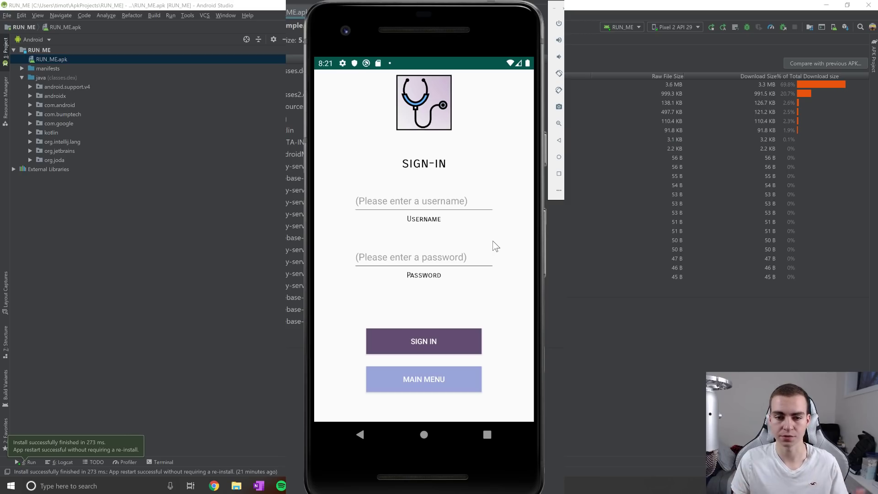
left_click(407, 202)
type("admin")
key("Tab")
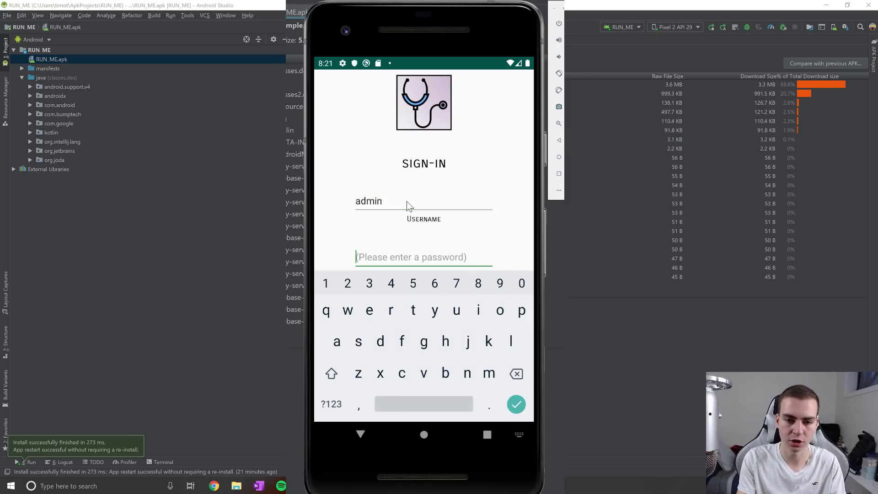
type("55555")
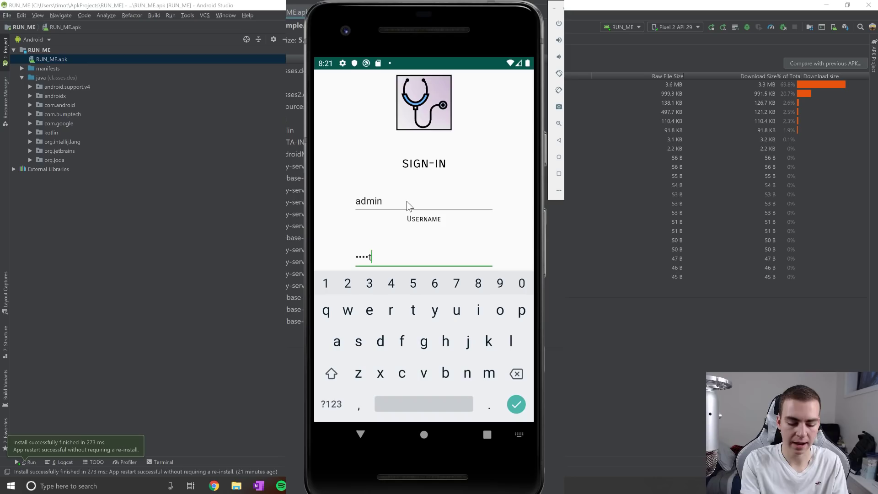
scroll(407, 202, "down", 2)
left_click(407, 256)
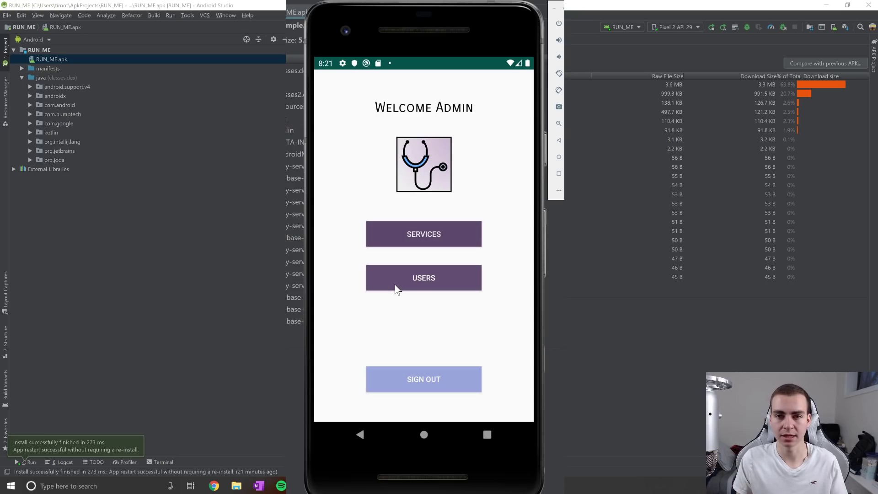
Browse the services list and the registered users list, then reopen and scroll the services list.
left_click(418, 236)
left_click_drag(419, 270, 421, 295)
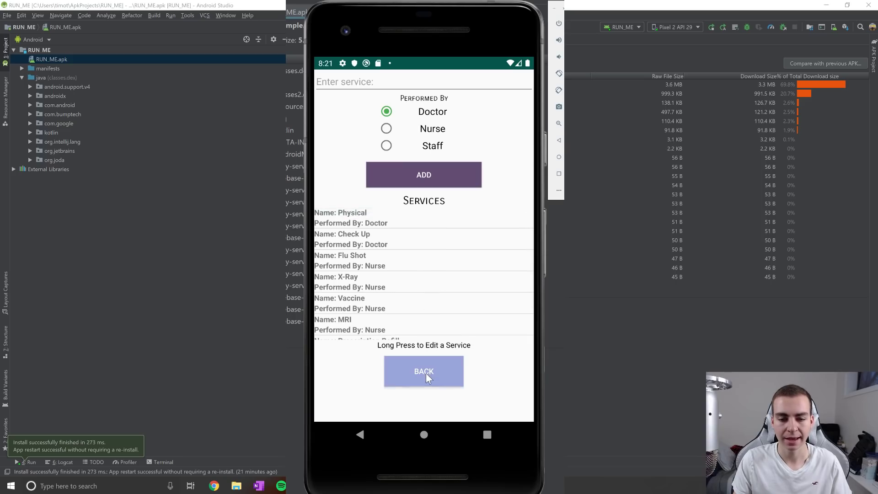
left_click(426, 373)
left_click(426, 284)
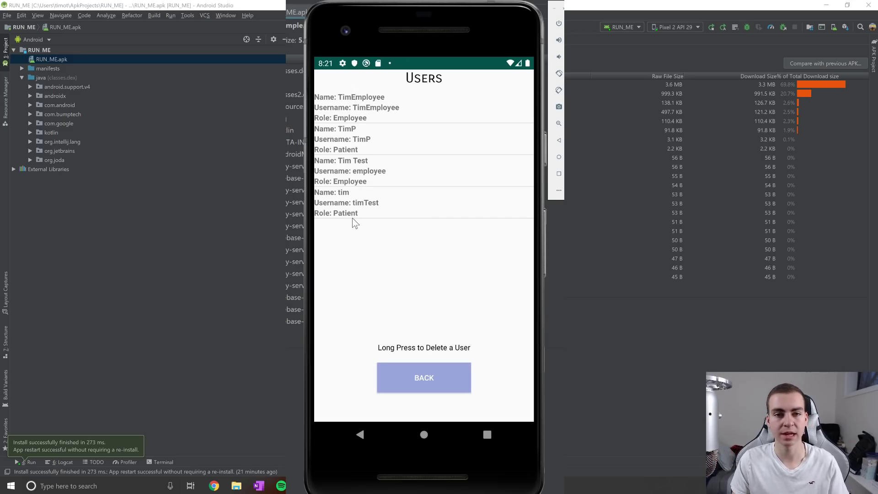
left_click(414, 371)
left_click(419, 236)
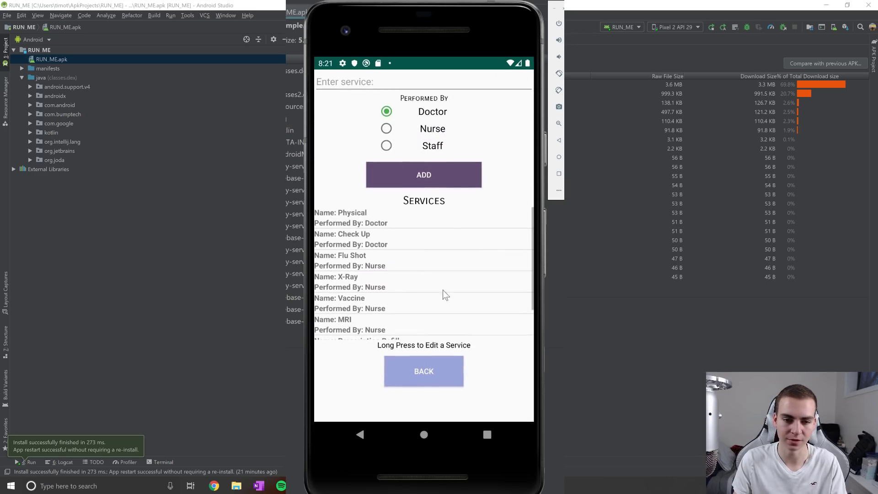
left_click_drag(394, 288, 383, 247)
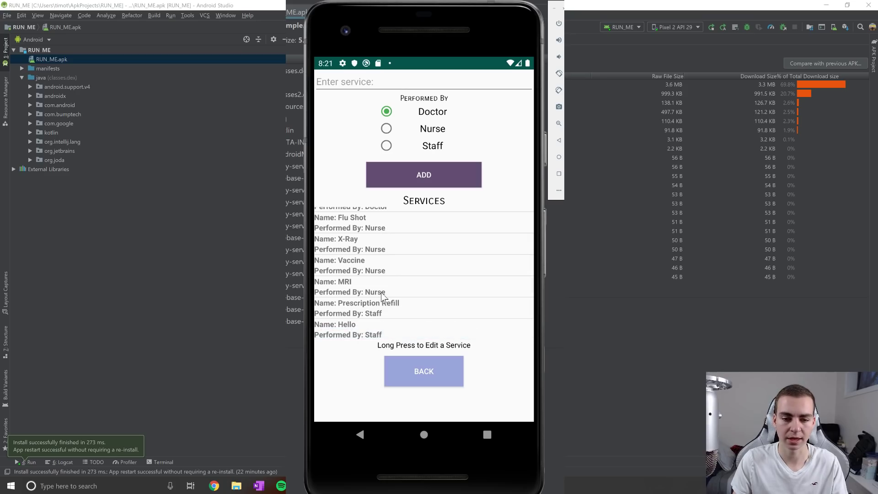
Rename the Hello service to 'Check Up!' and make it performed by a Doctor.
left_click(369, 330)
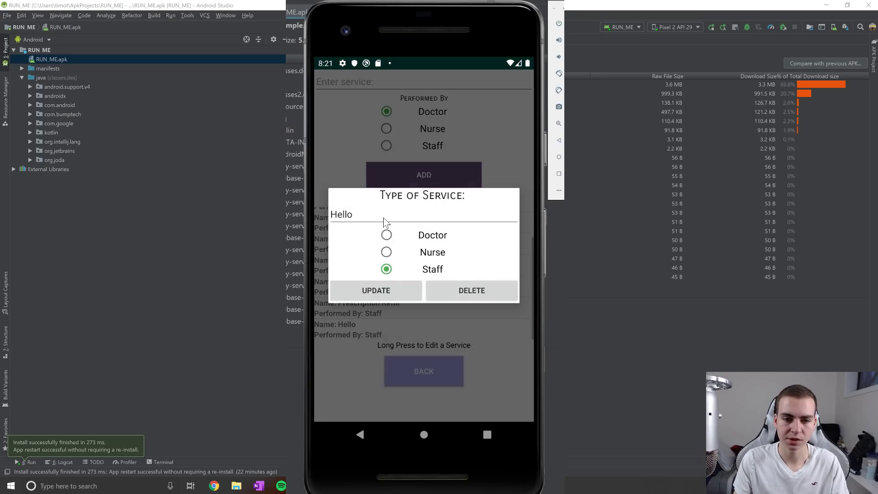
left_click(387, 220)
key("BackSpace")
key("BackSpace")
key("BackSpace")
key("BackSpace")
key("BackSpace")
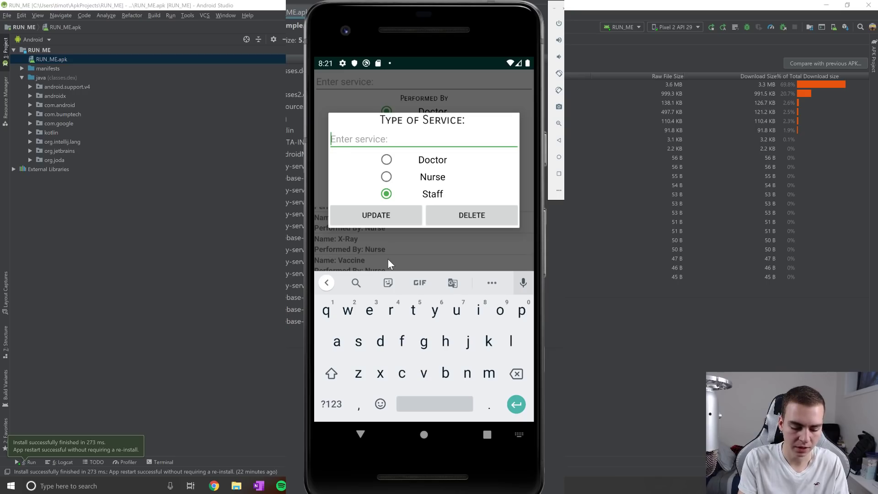
type("Check ")
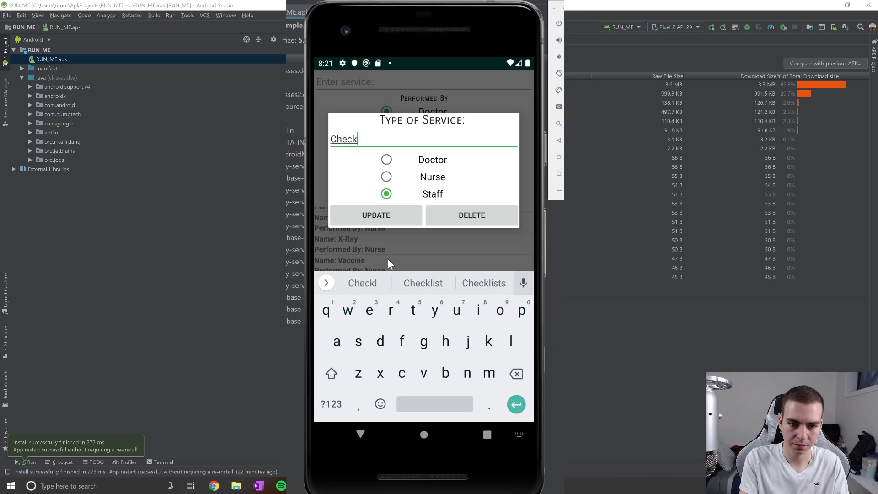
type("Up!")
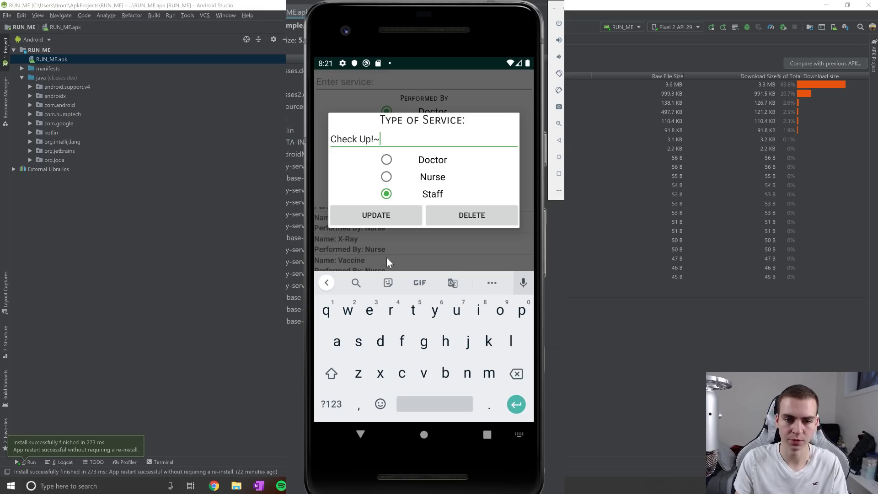
left_click(386, 159)
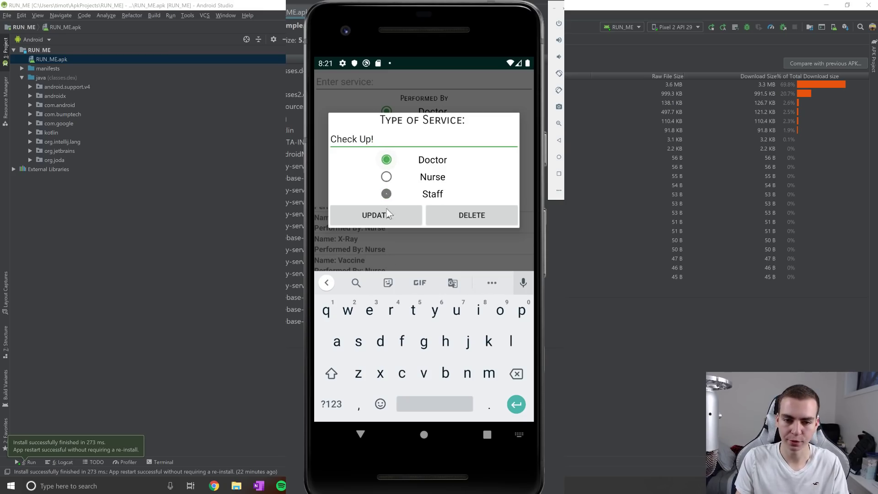
left_click(384, 219)
Add a new 'Hello' service performed by a Nurse, then return to the admin home.
scroll(412, 283, "down", 3)
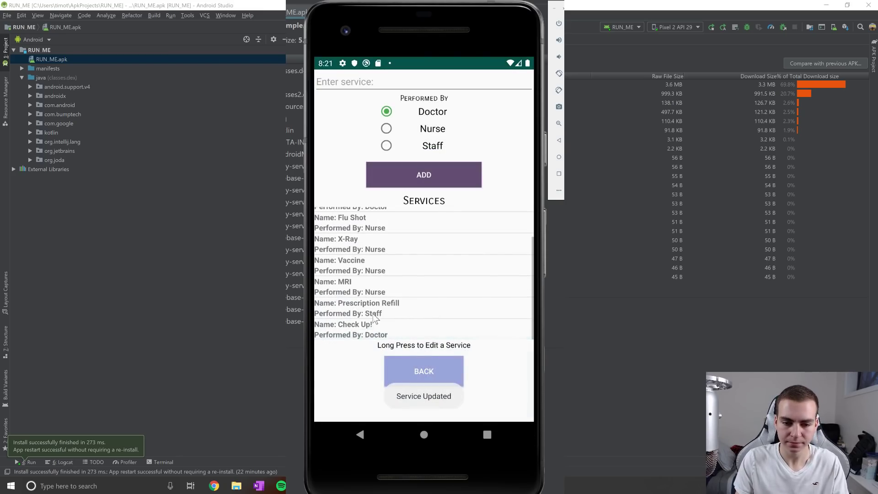
left_click(412, 78)
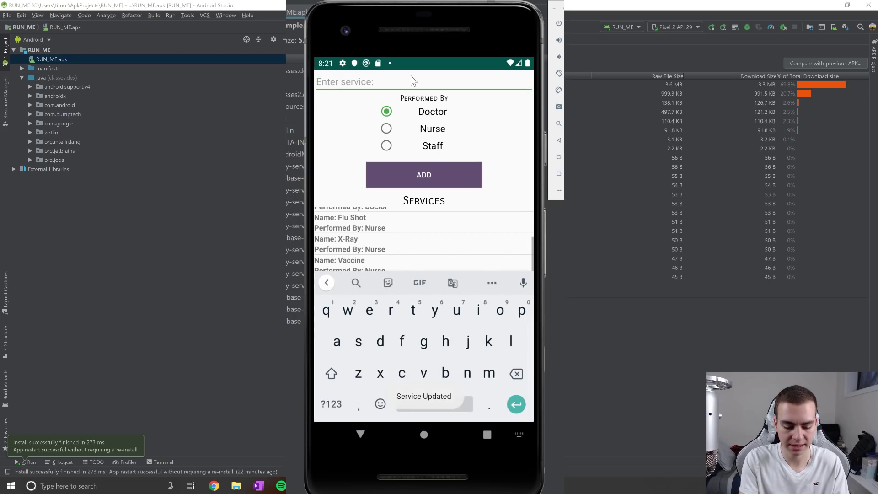
type("Hello")
left_click(386, 129)
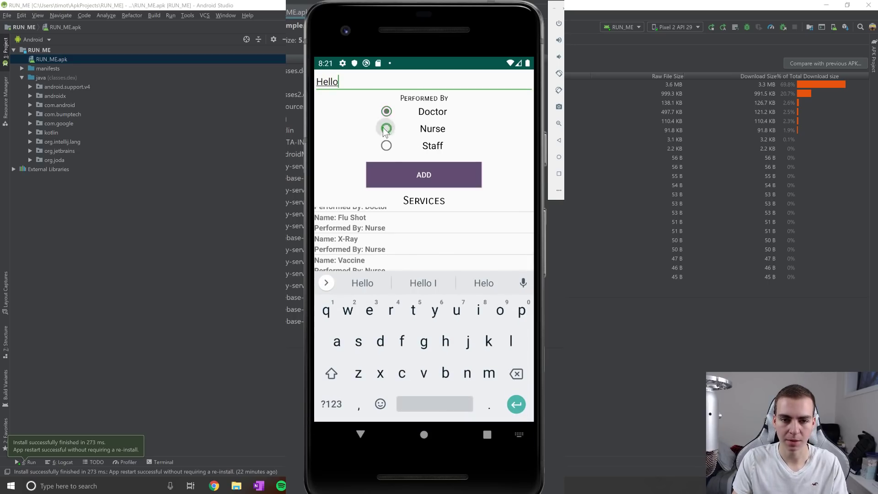
left_click(403, 171)
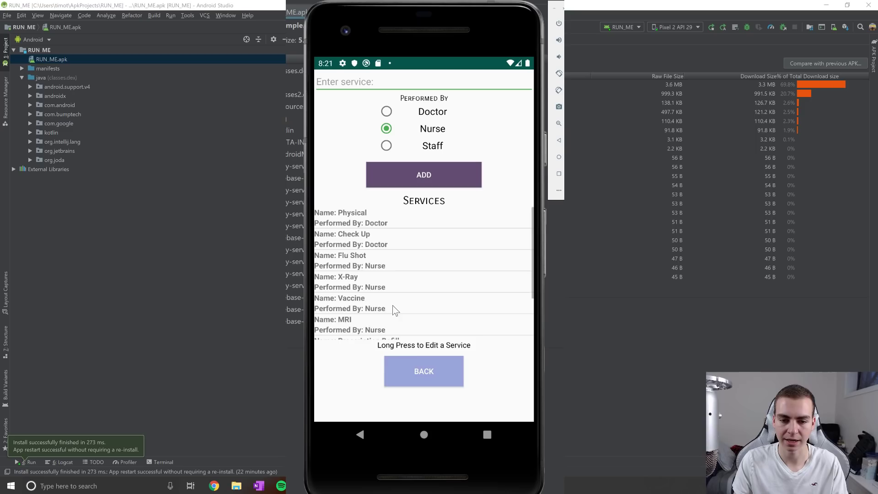
scroll(412, 298, "down", 3)
left_click(414, 364)
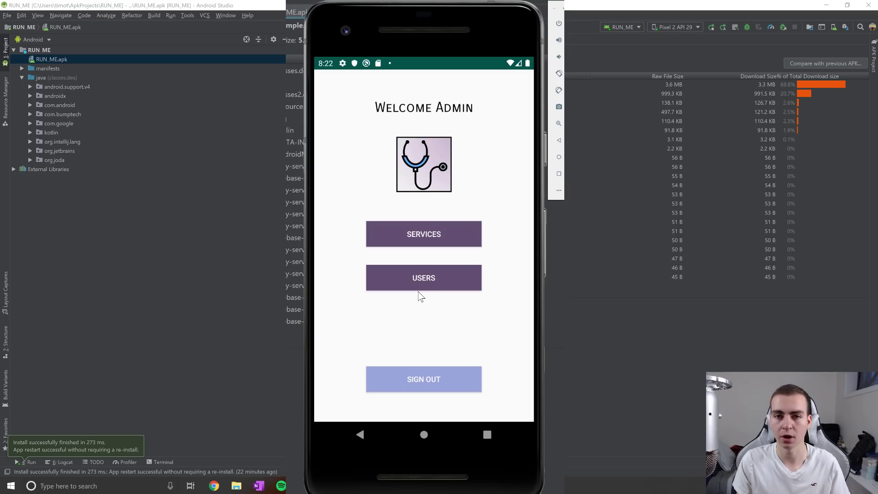
Sign out of admin and sign in with the employee account's username and password.
left_click(417, 374)
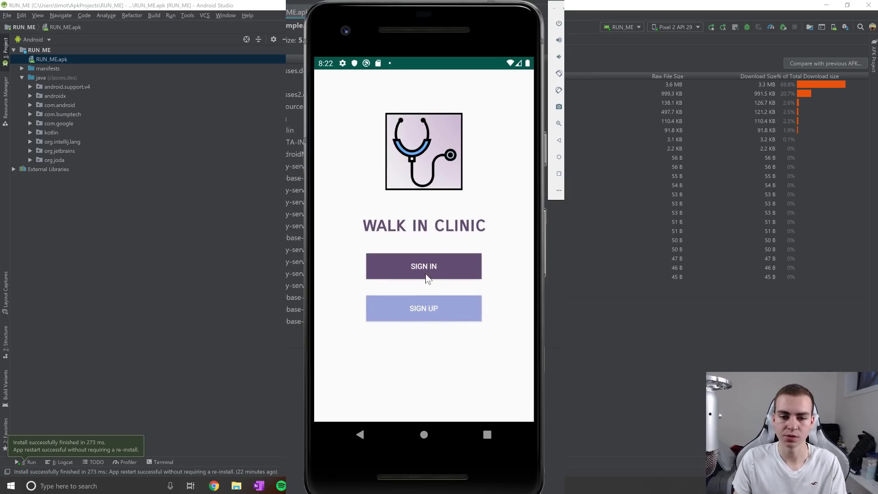
left_click(426, 274)
left_click(429, 201)
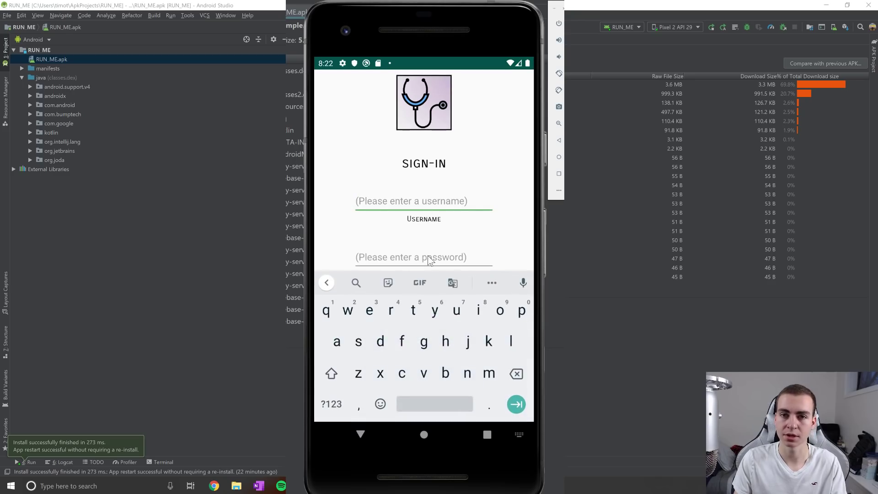
type("employee")
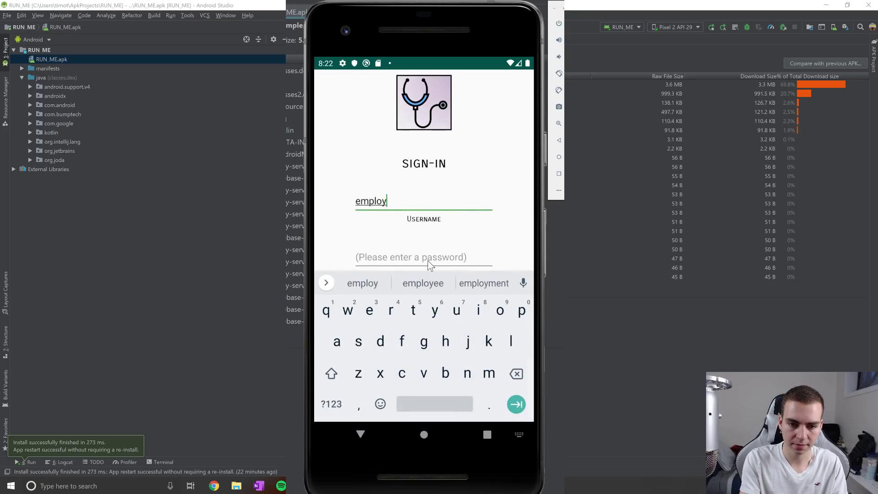
left_click(429, 261)
type("123456")
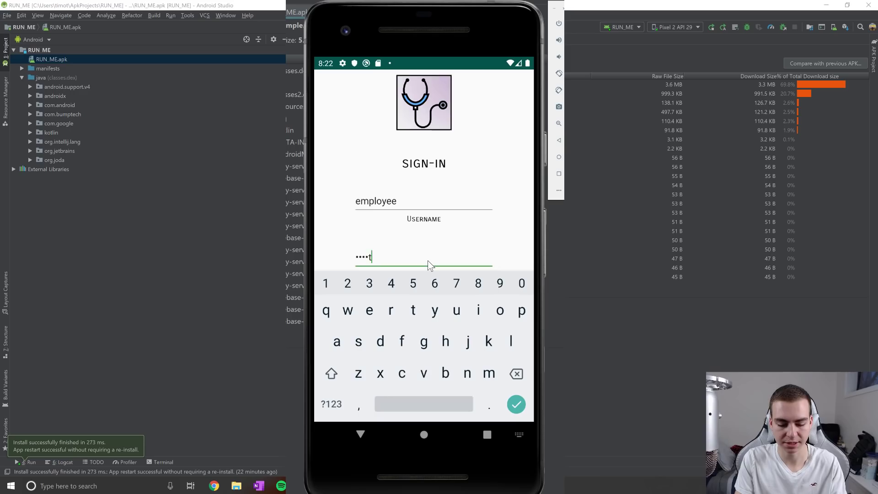
left_click(427, 260)
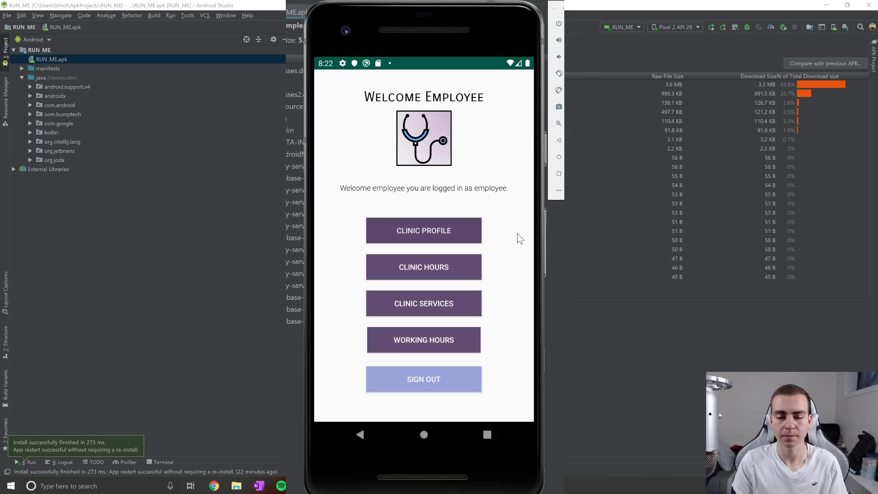
In the clinic profile, replace 'Tims' with 'Cool' so the clinic is named Cool Clinic.
left_click(456, 230)
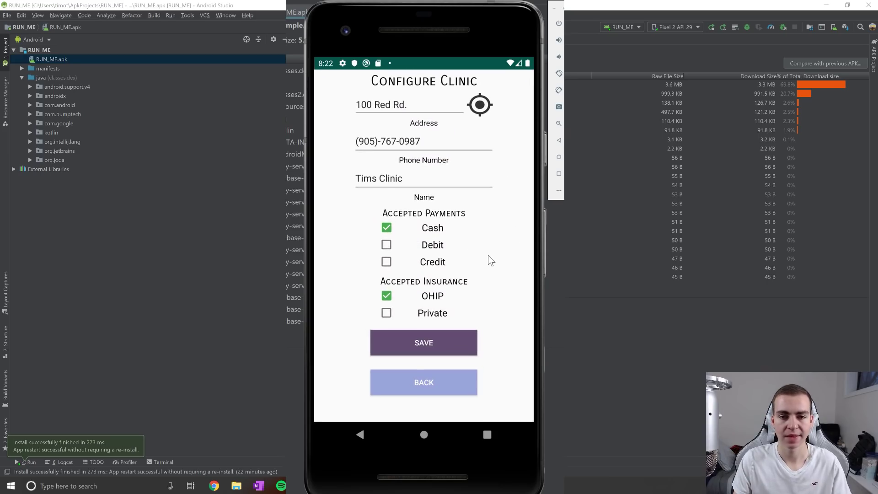
left_click(425, 102)
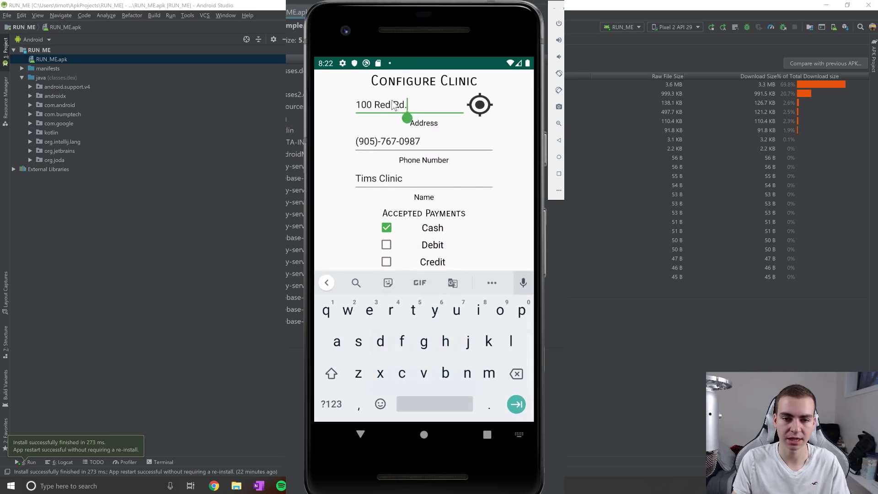
left_click(390, 105)
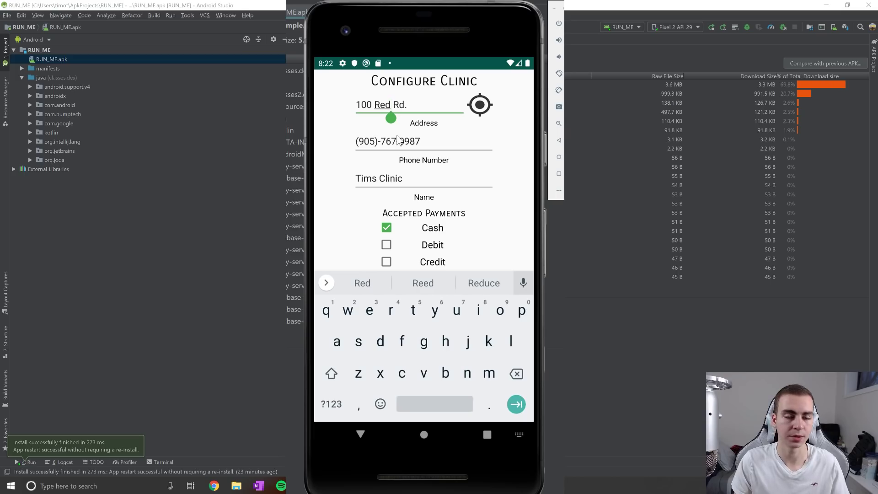
left_click(414, 142)
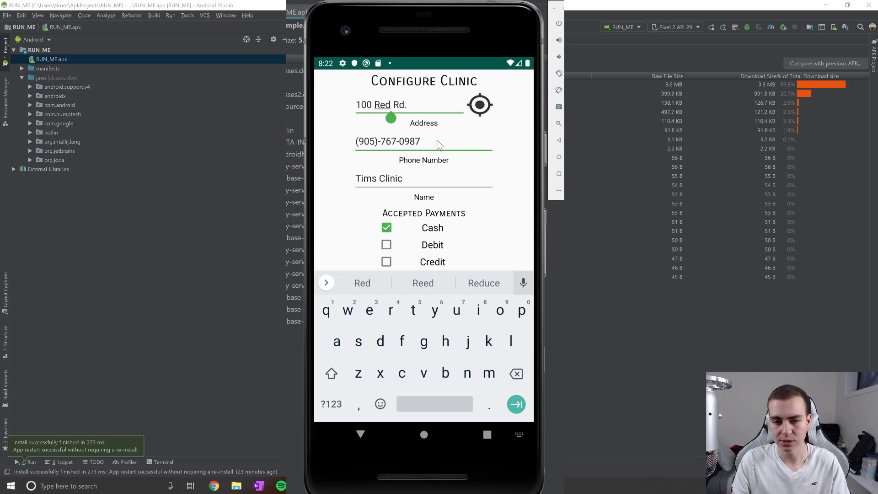
left_click(421, 182)
key("Left")
key("Left")
key("Left")
key("Left")
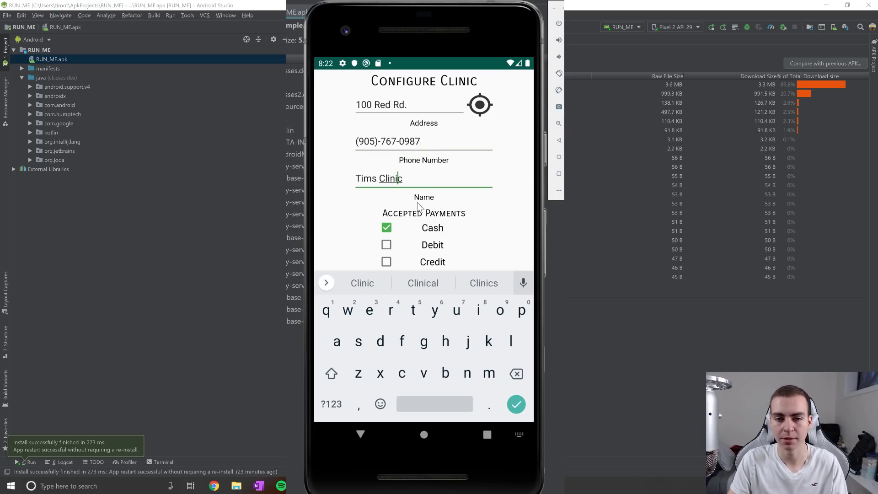
key("BackSpace")
key("BackSpace")
key("BackSpace")
key("BackSpace")
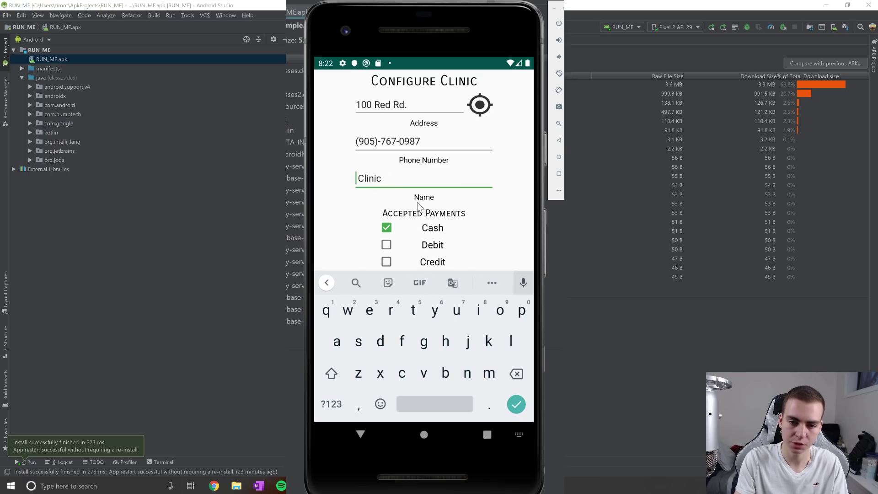
type("Cool")
left_click(421, 182)
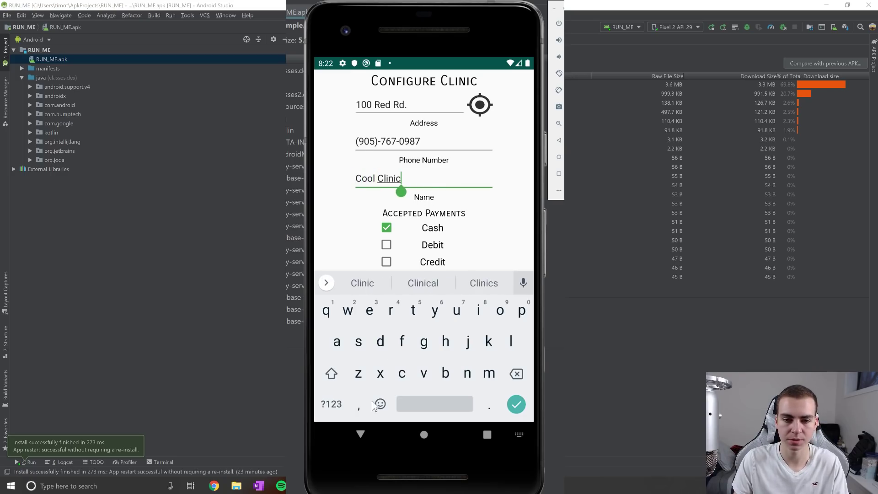
left_click(362, 435)
Untick all payment methods (Cash, Debit, Credit) and test saving with none chosen.
left_click(386, 245)
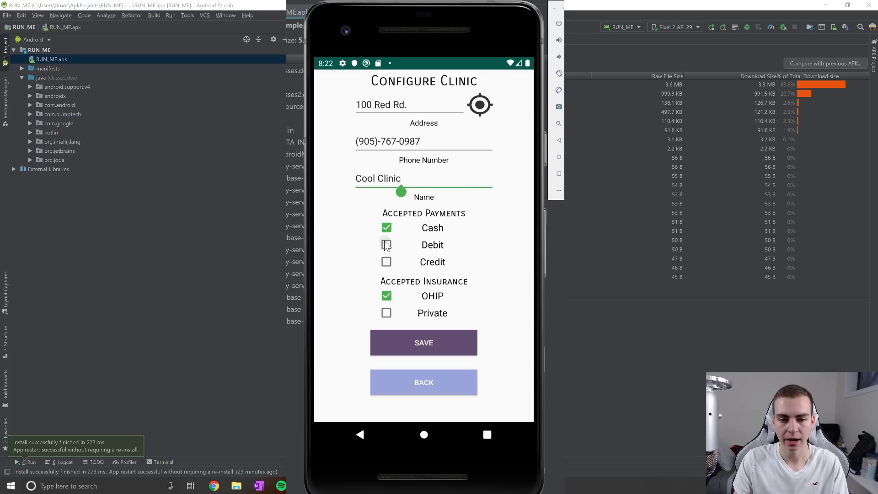
left_click(392, 271)
left_click(388, 245)
left_click(388, 224)
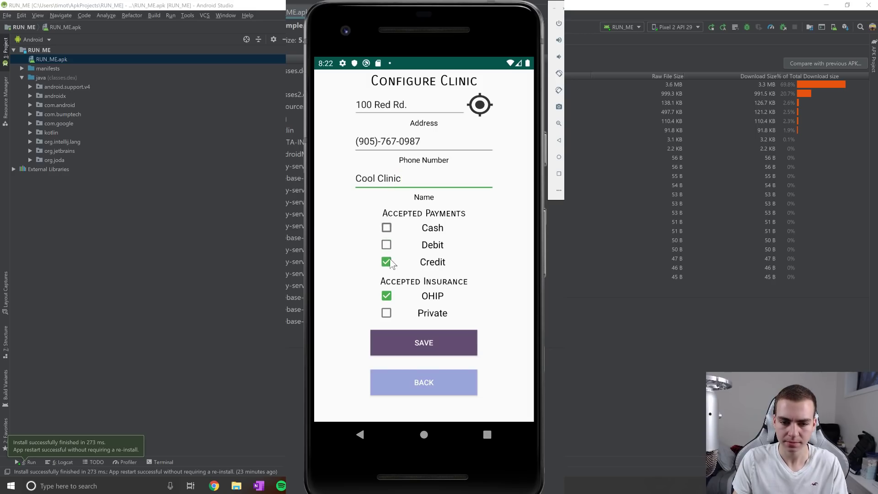
left_click(389, 260)
left_click(431, 343)
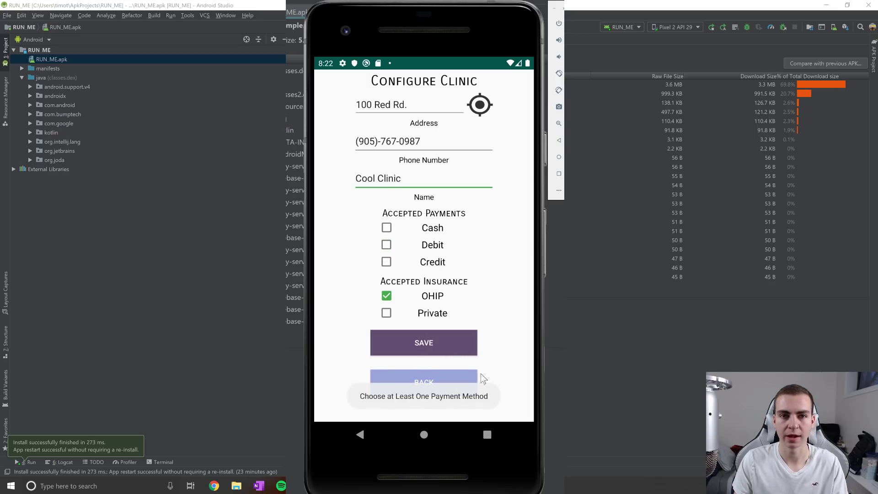
Delete the phone number's last digit, tick Cash, and test saving with the shortened number.
left_click(440, 143)
key("BackSpace")
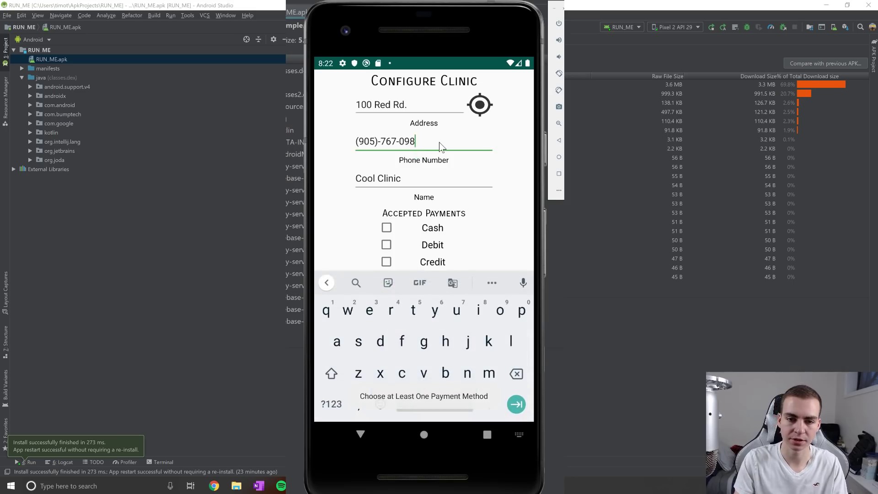
left_click(365, 434)
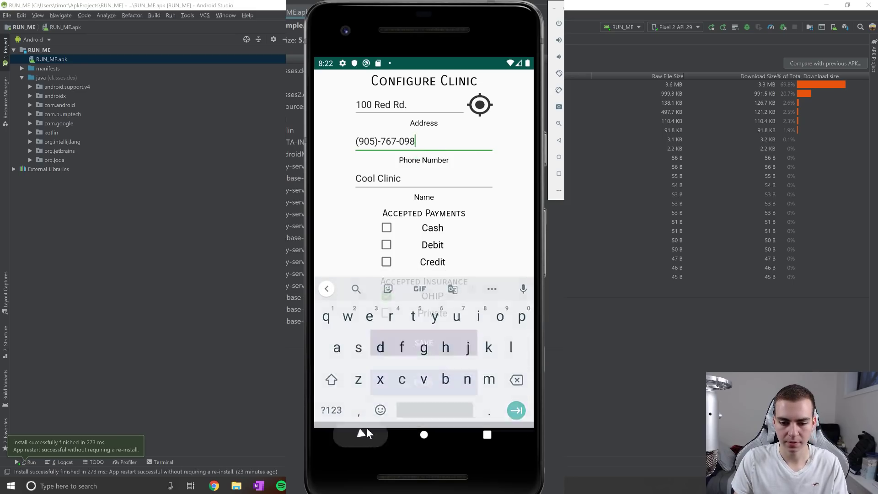
left_click(421, 338)
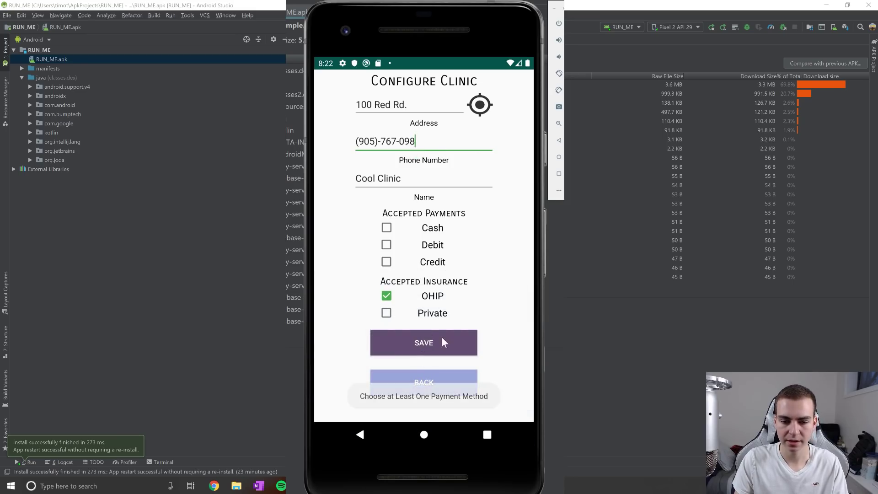
left_click(387, 228)
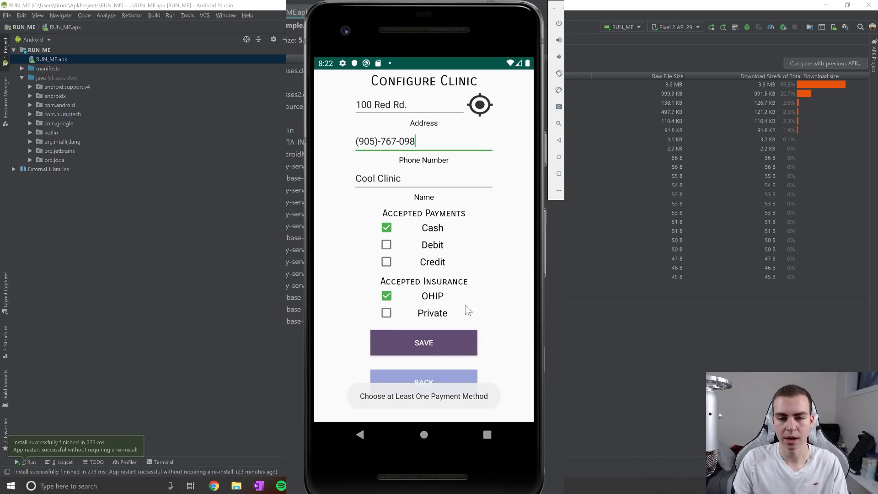
left_click(471, 348)
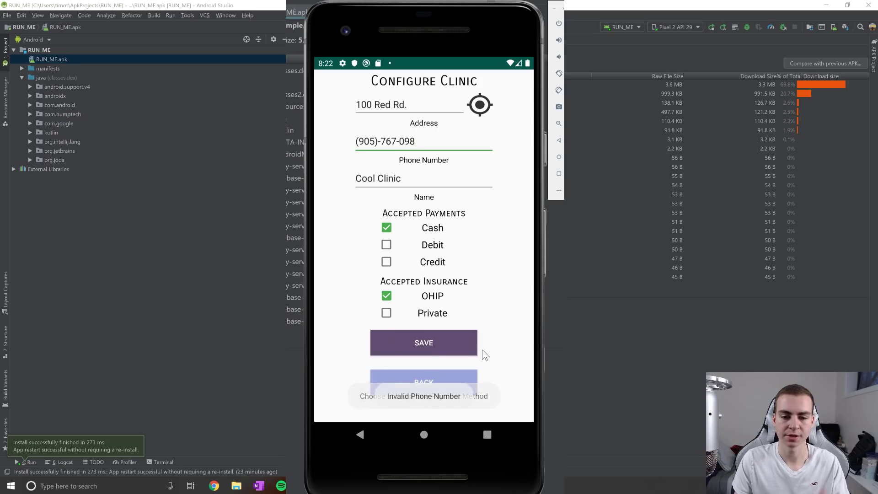
Restore the phone number's final digit 8, check the address on the map, and save the profile.
left_click(432, 153)
type("8")
left_click(360, 435)
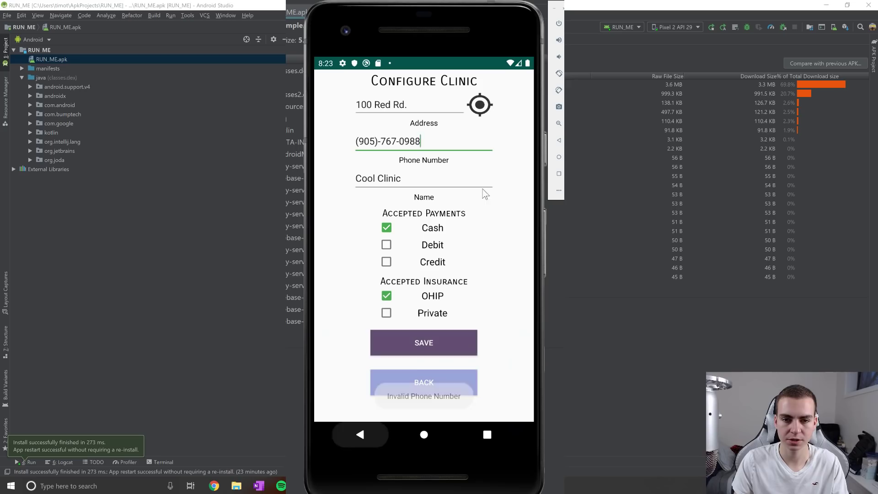
left_click(485, 115)
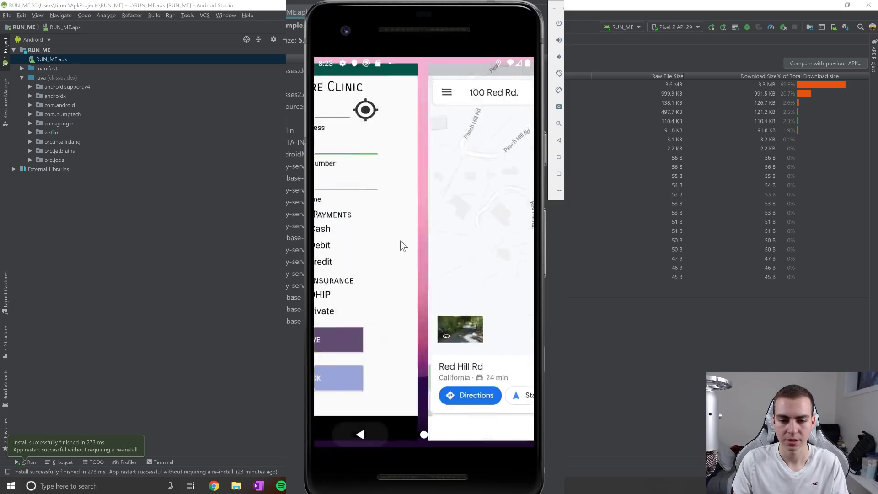
left_click(402, 246)
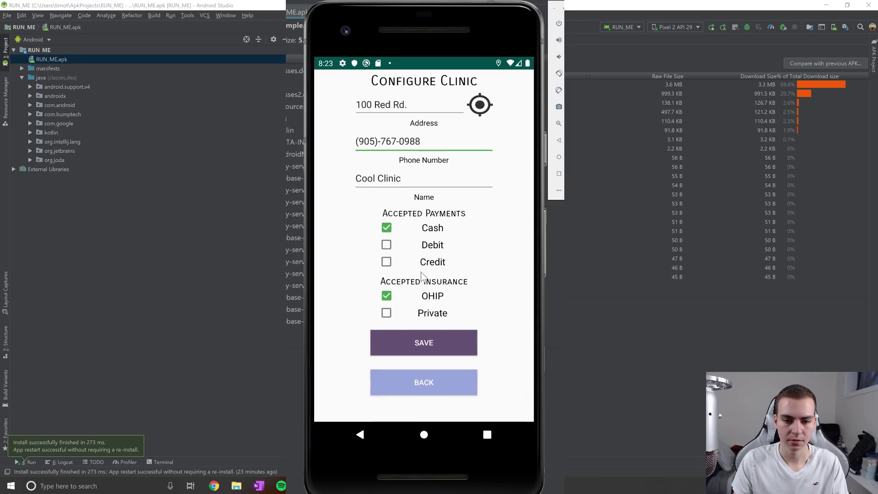
left_click(428, 342)
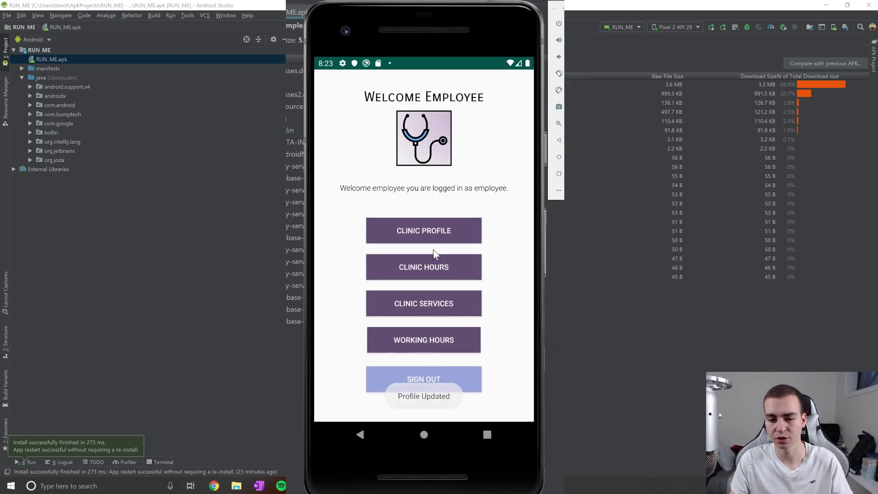
Adjust the clinic's weekly opening hours, including an earlier Thursday opening time.
left_click(429, 264)
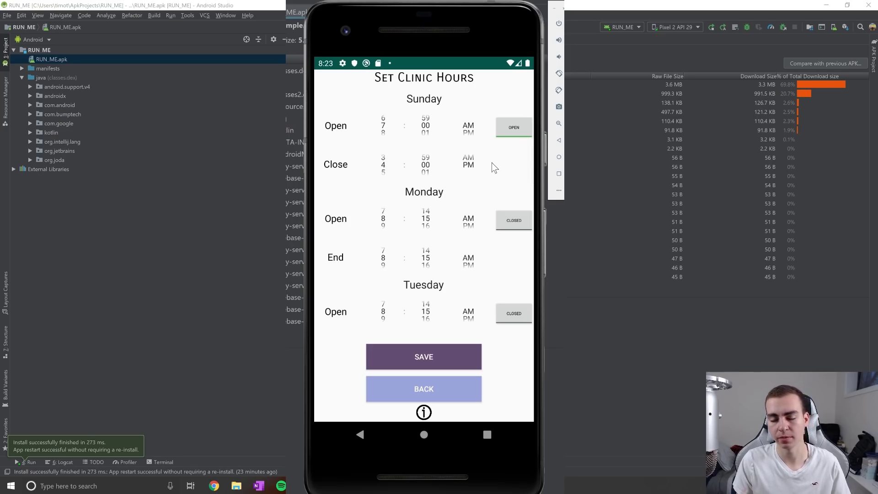
left_click_drag(494, 172, 496, 118)
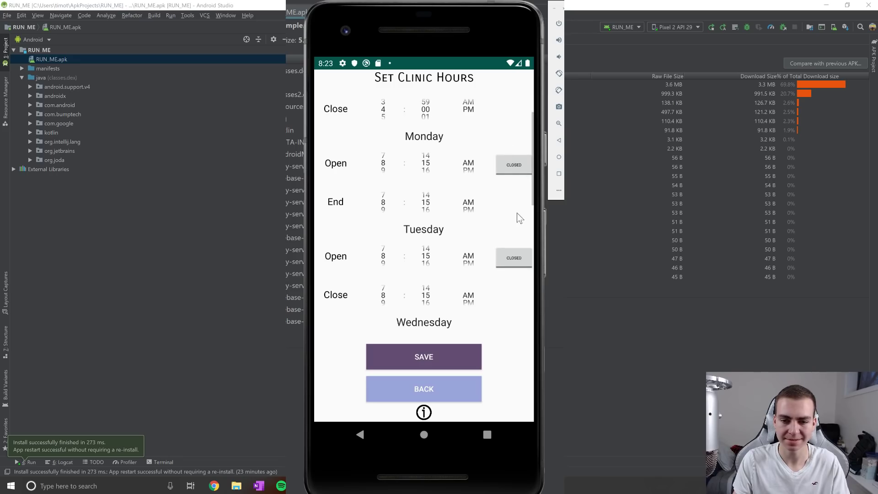
left_click_drag(517, 212, 502, 133)
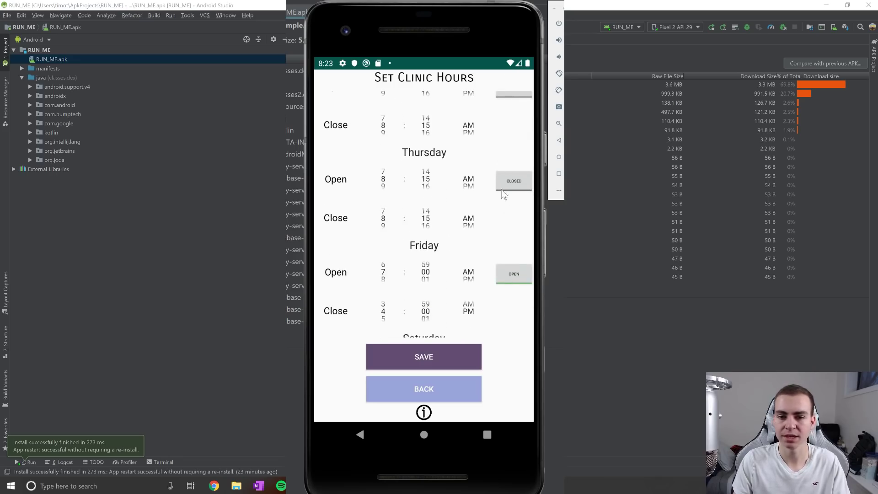
left_click_drag(502, 193, 504, 180)
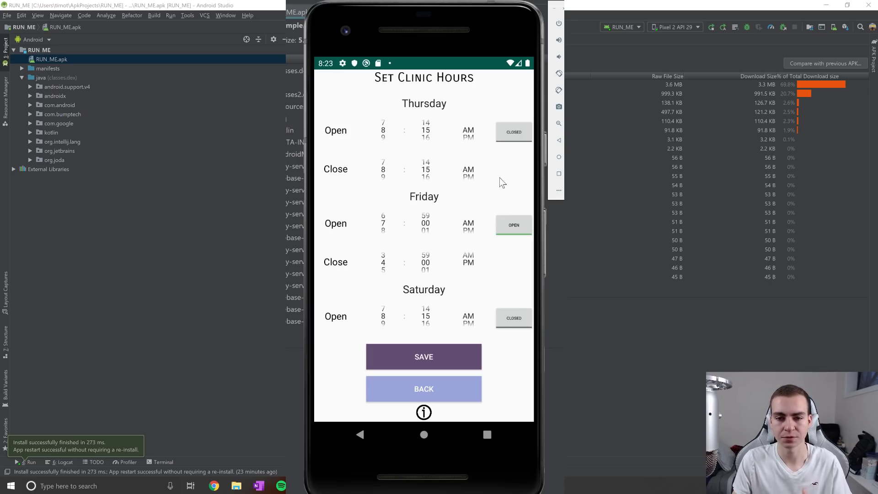
left_click_drag(501, 181, 497, 163)
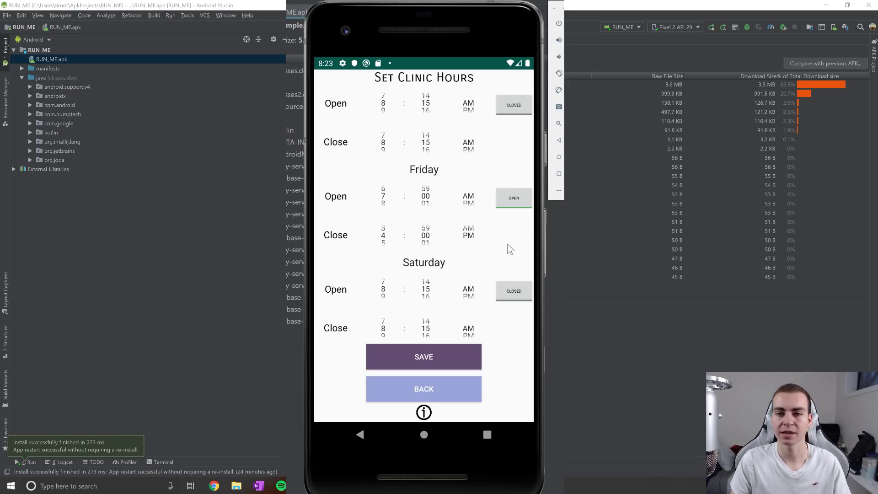
left_click_drag(504, 235, 502, 201)
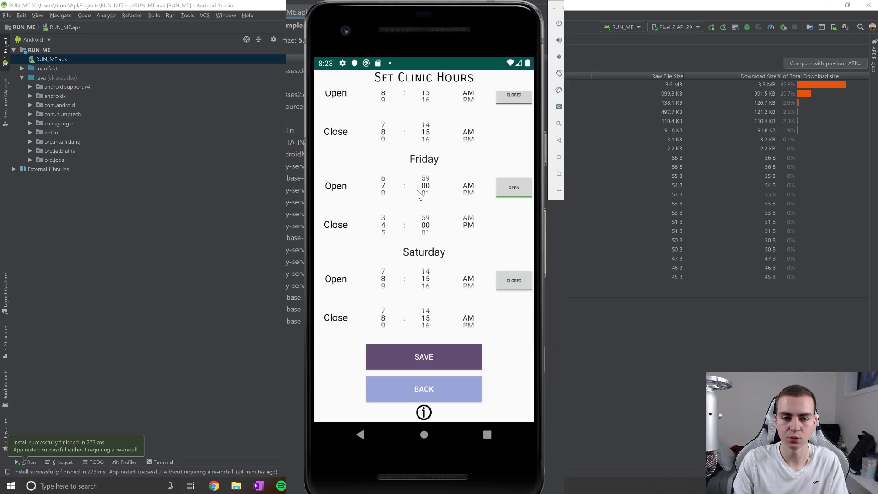
left_click_drag(504, 239, 504, 254)
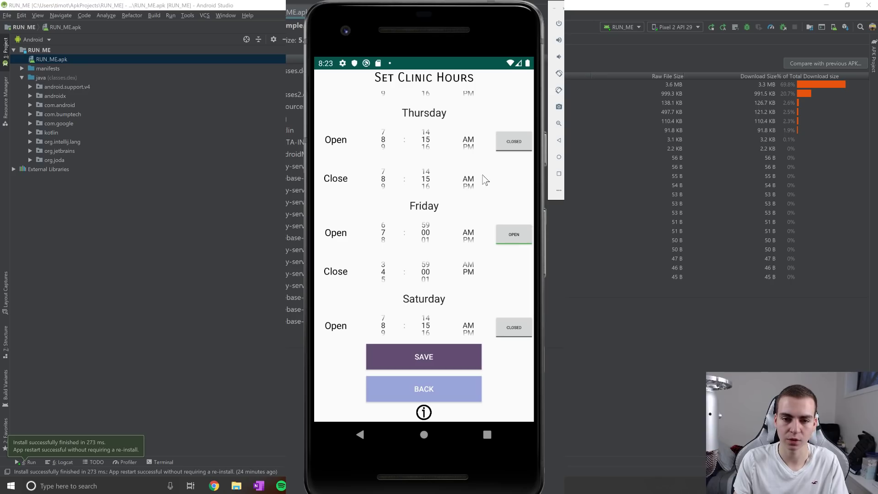
mouse_move(392, 140)
left_mouse_down()
mouse_move(392, 164)
mouse_move(393, 143)
left_mouse_up()
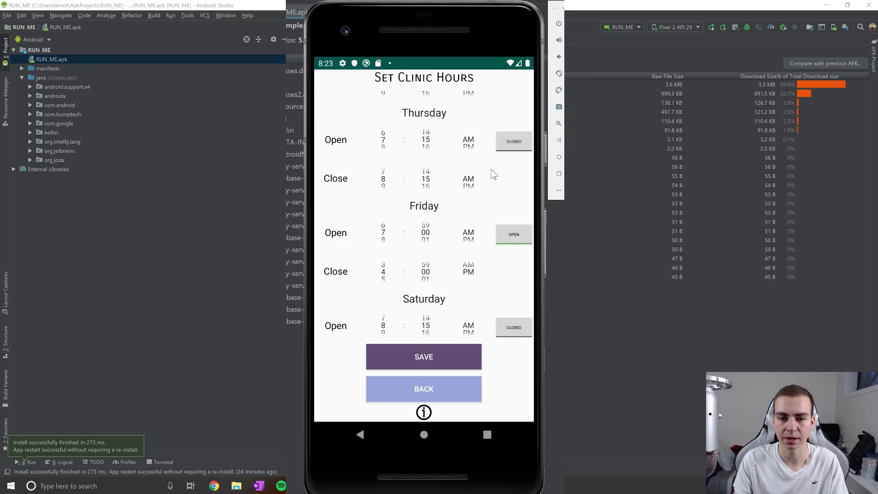
left_click_drag(492, 173, 501, 128)
Keep Friday open 7:00 AM–4:00 PM, read the hours help note, and save the hours.
left_click(508, 183)
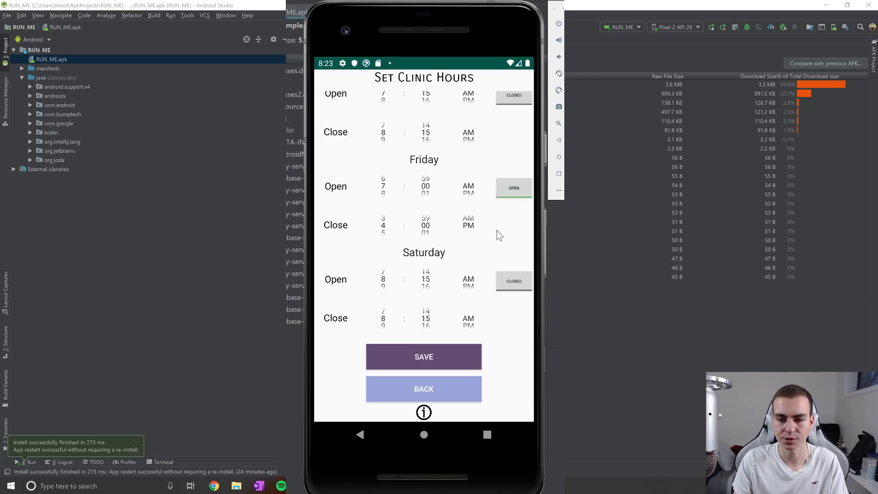
left_click_drag(497, 229, 522, 187)
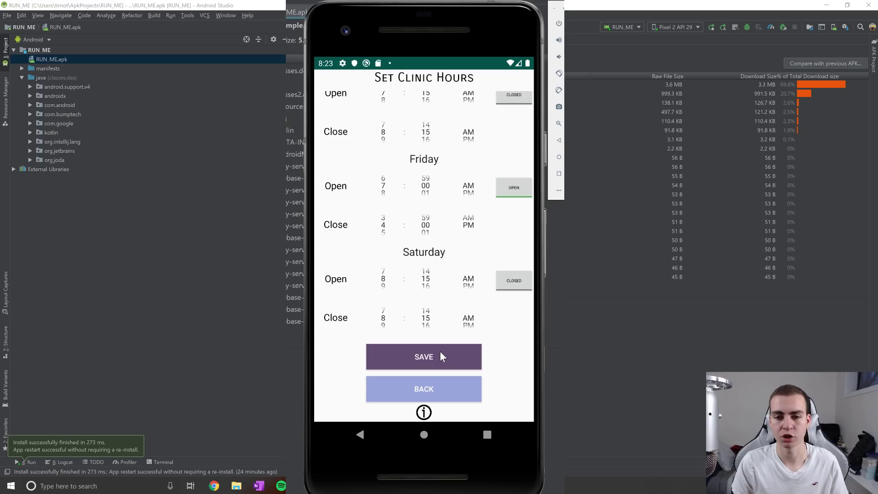
left_click(526, 190)
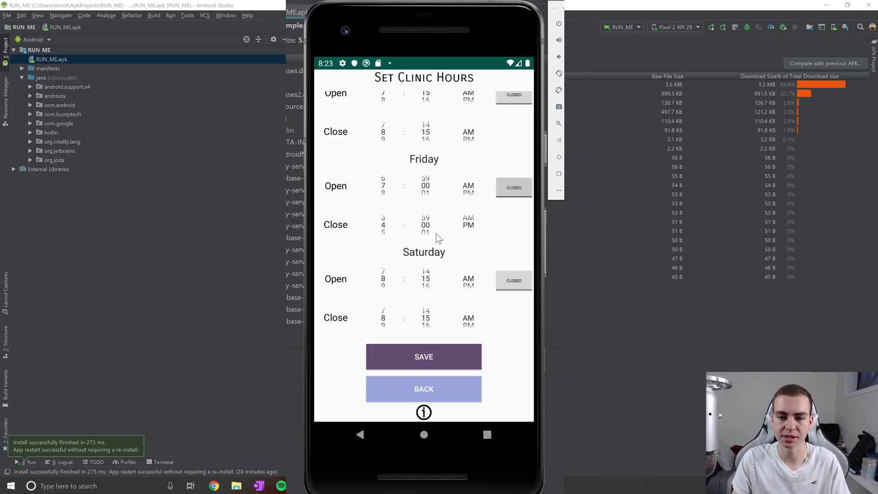
left_click(506, 190)
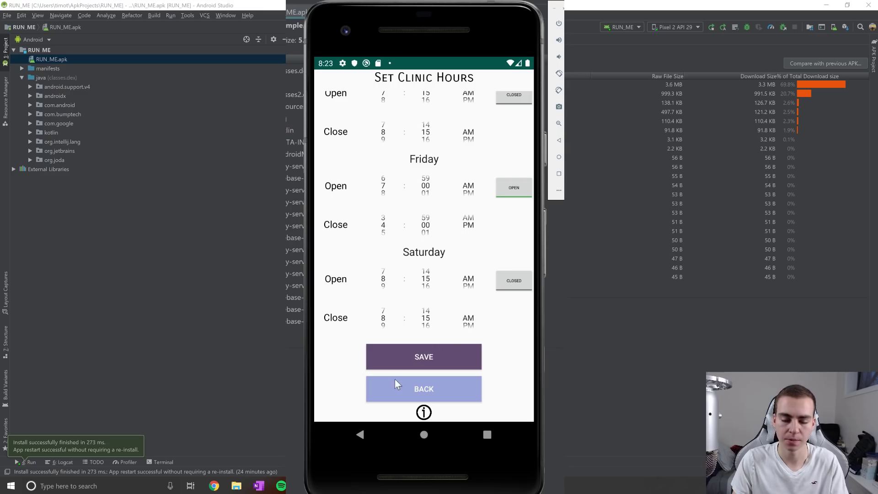
left_click(424, 413)
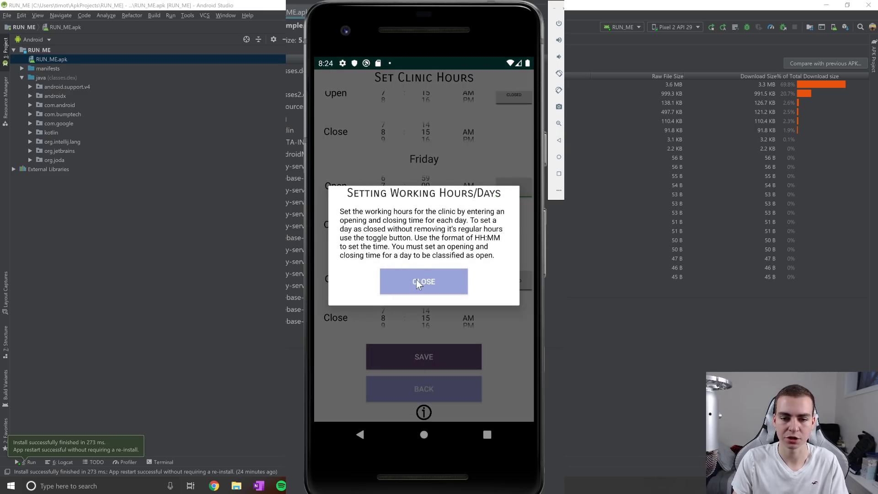
left_click(416, 280)
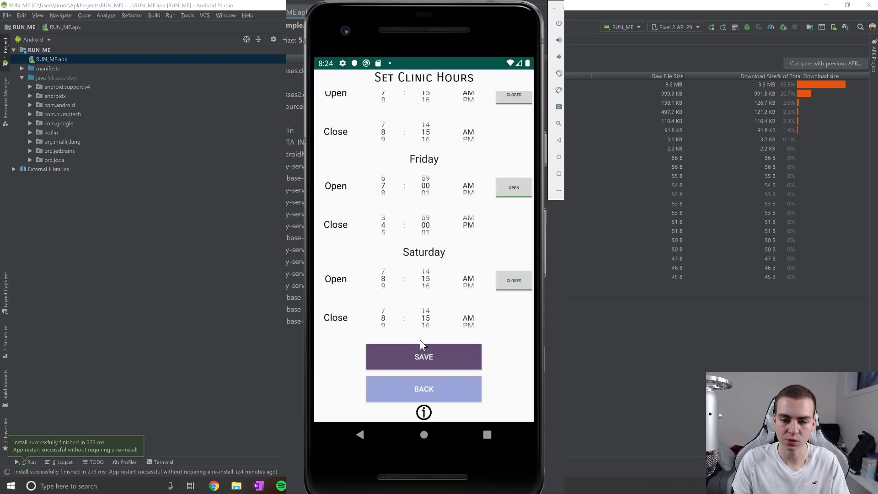
left_click(422, 358)
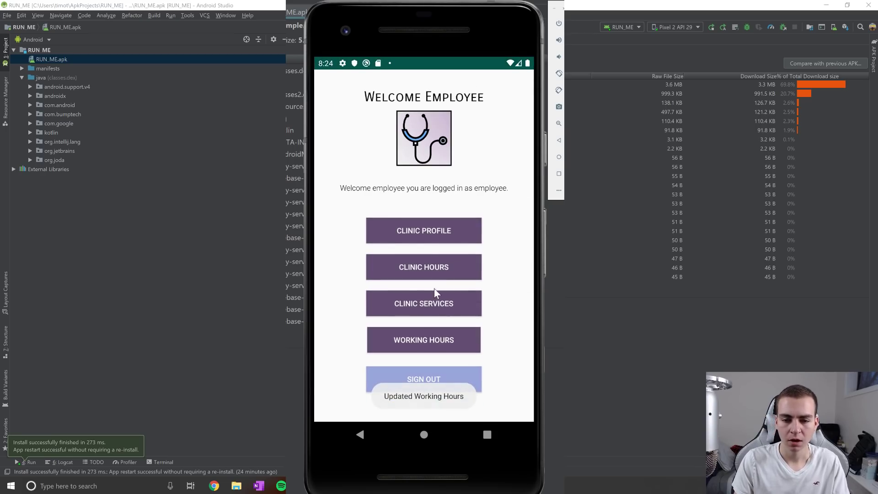
Add Physical (performed by Doctor) from All Services to the clinic's services and go back.
left_click(432, 304)
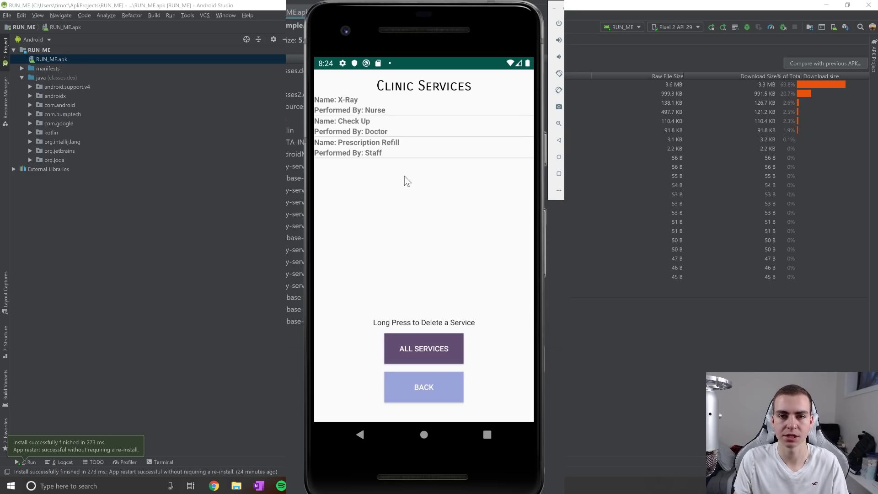
left_click(418, 350)
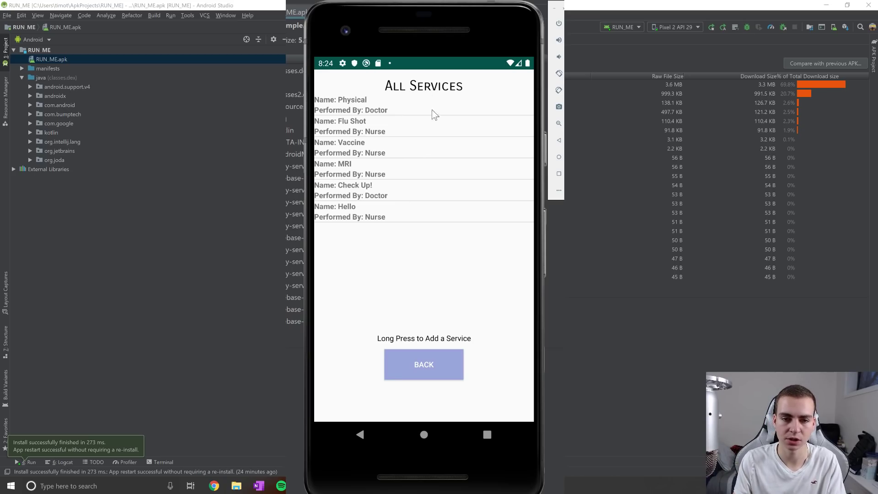
left_click(358, 105)
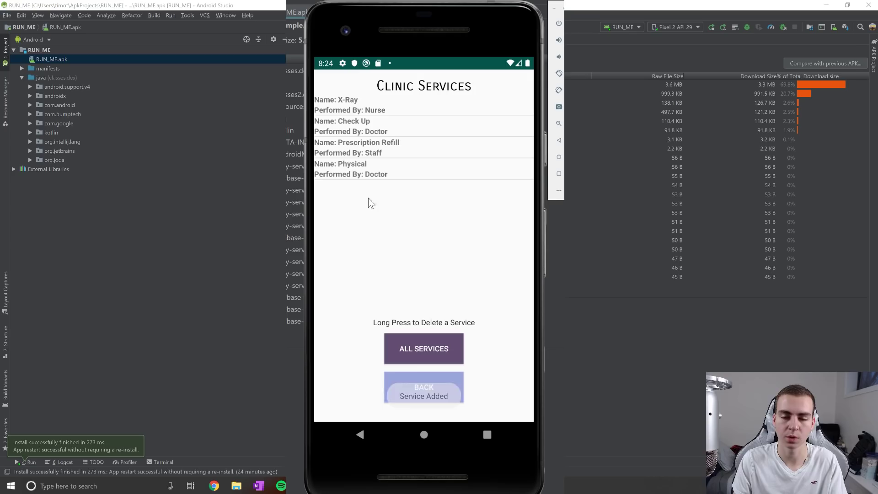
left_click(434, 388)
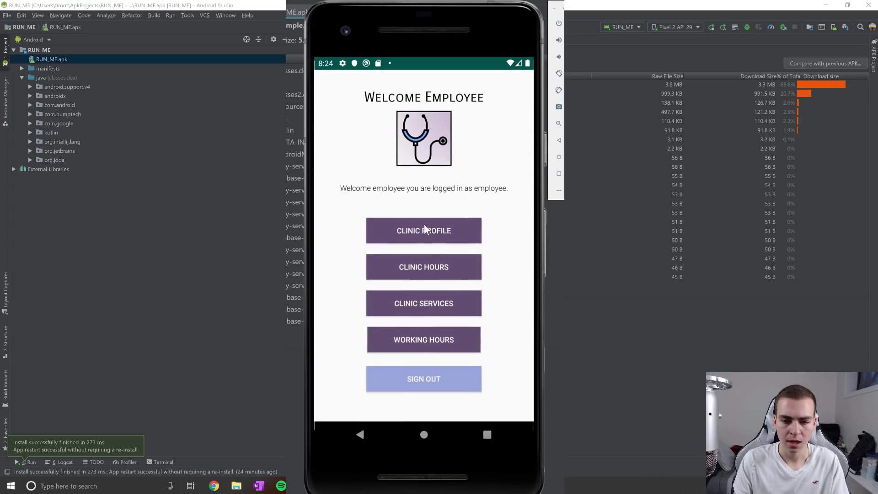
left_click(439, 339)
left_click_drag(486, 223, 492, 92)
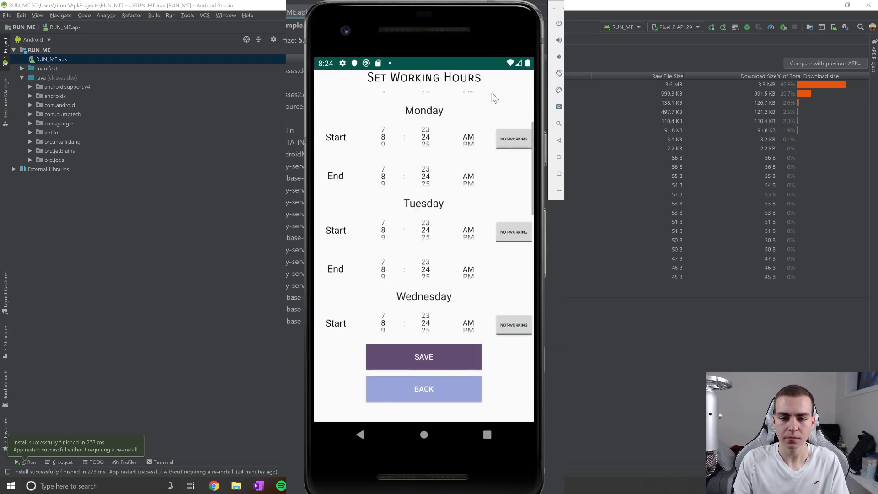
left_click_drag(492, 168, 490, 116)
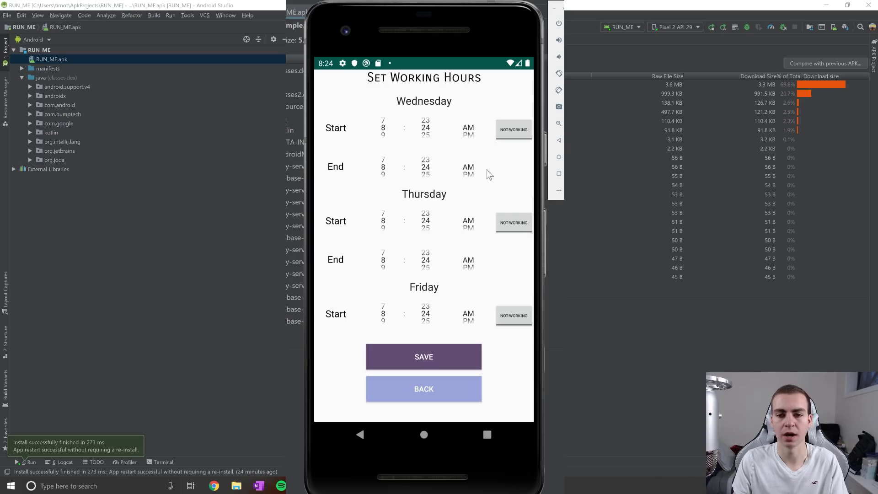
left_click_drag(490, 198, 501, 97)
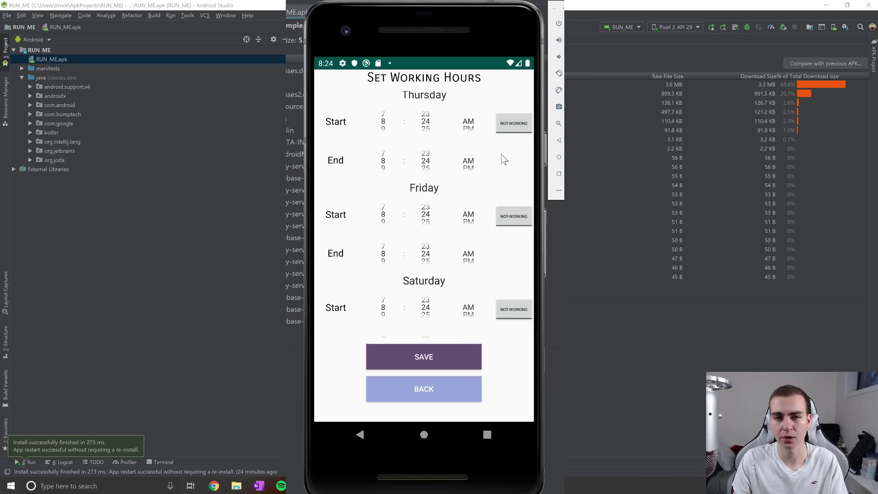
left_click_drag(501, 171, 494, 289)
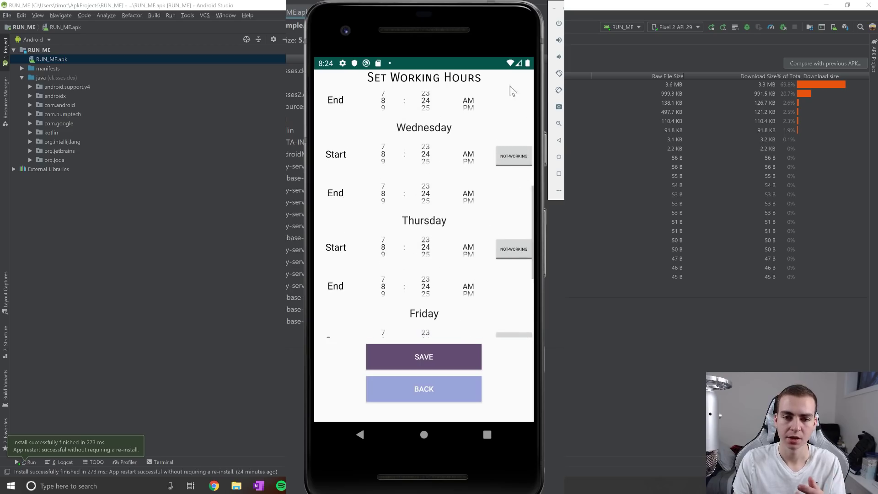
left_click_drag(518, 140, 510, 241)
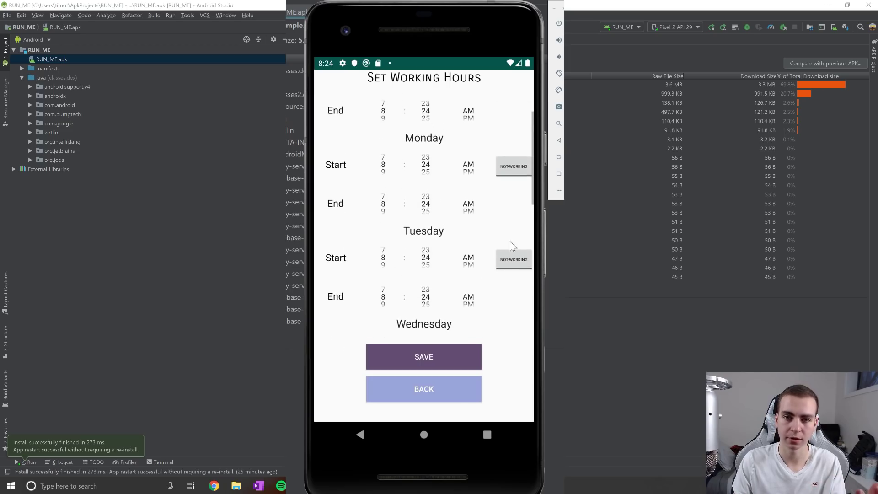
left_click(452, 381)
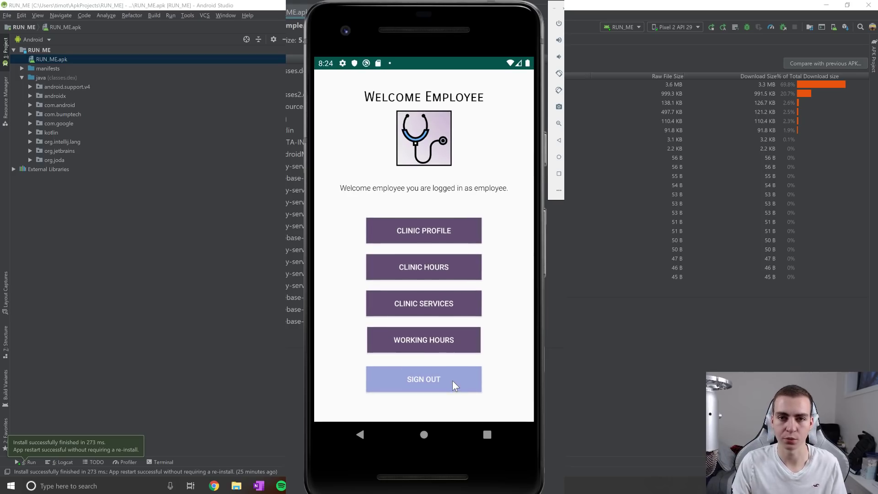
Sign out of the employee account, attempt a sign-in that returns Invalid Login, and go back.
left_click(452, 380)
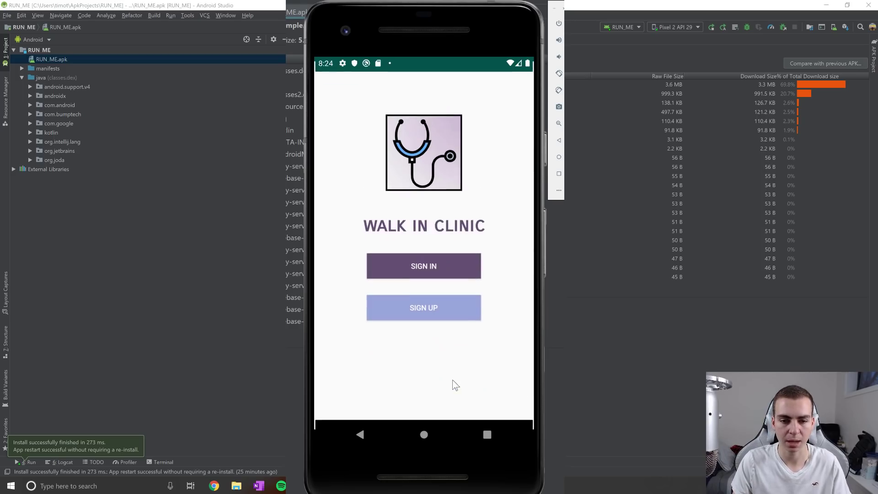
left_click(435, 270)
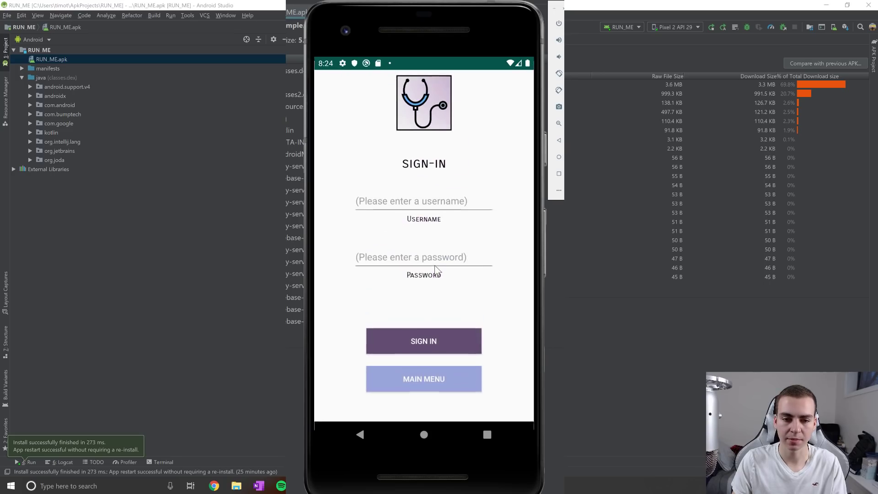
left_click(443, 210)
type("test")
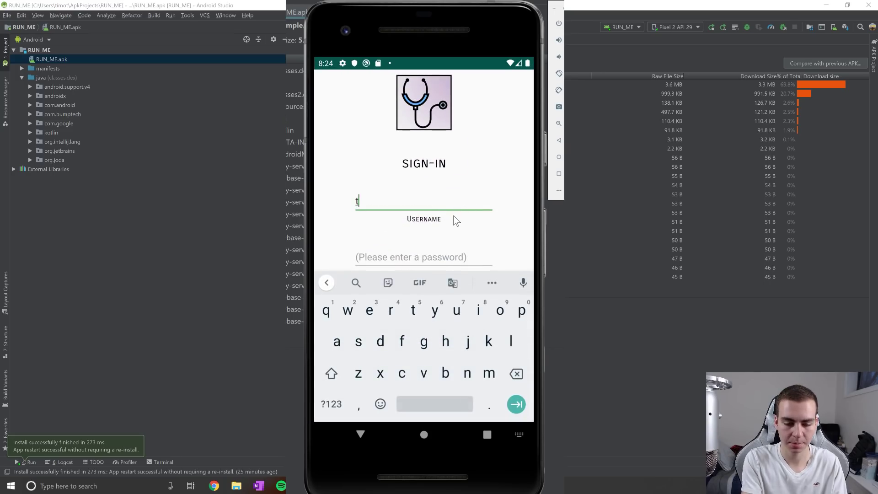
key("Tab")
type("secret")
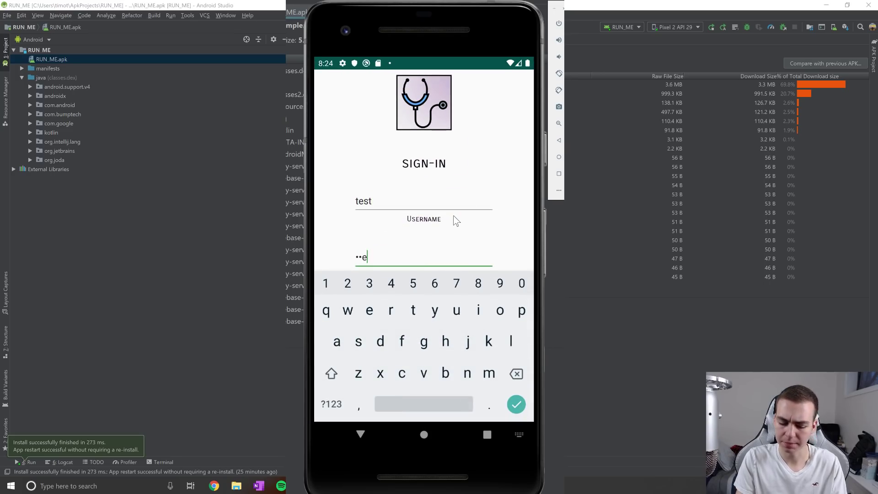
key("Return")
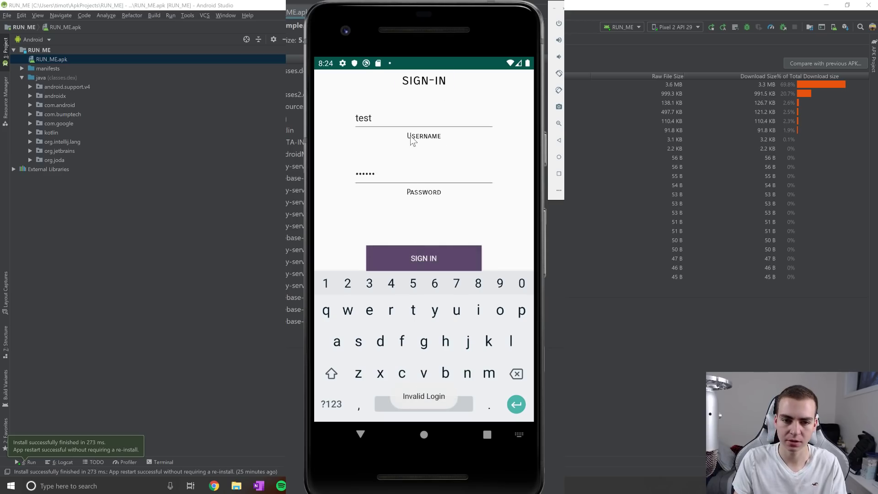
left_click(362, 434)
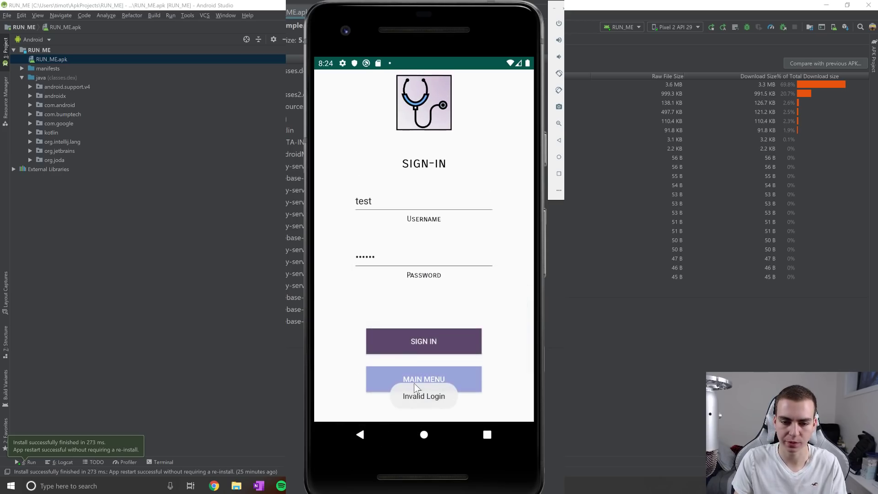
Register a new patient account with a username and password, then open its empty Appointments screen.
left_click(407, 300)
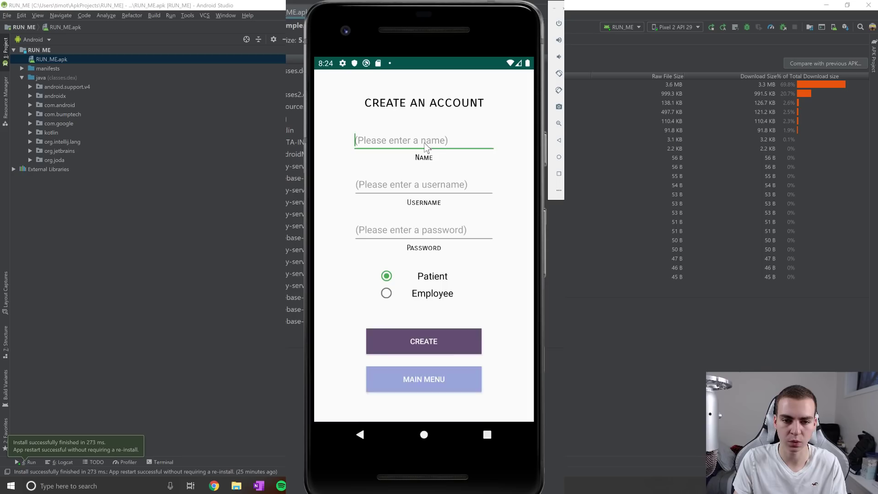
type("patient")
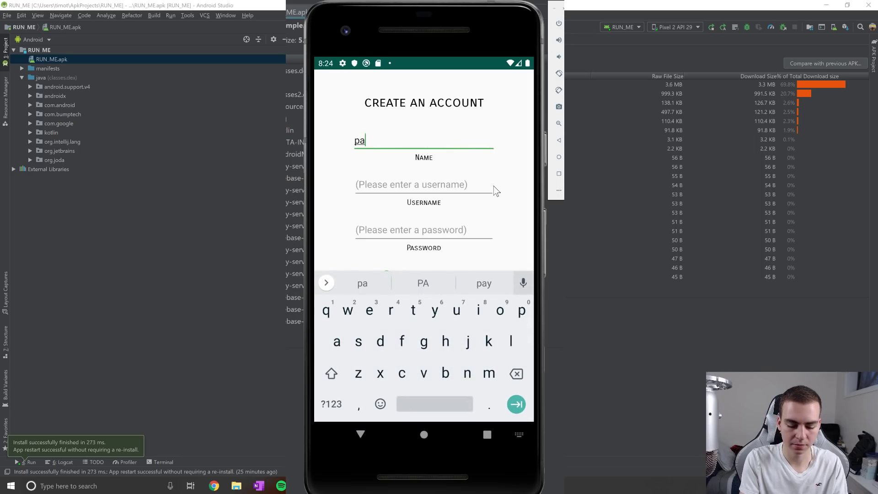
left_click(477, 186)
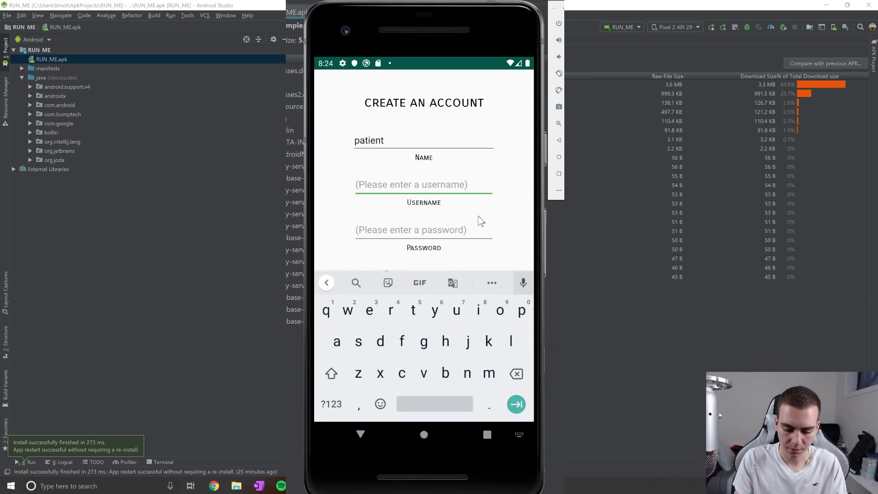
type("ti")
key("BackSpace")
key("BackSpace")
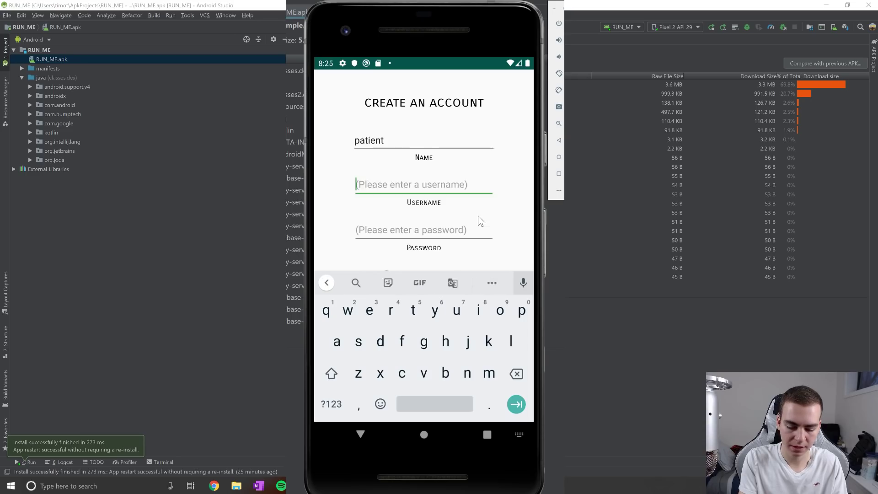
type("pTim")
left_click(472, 238)
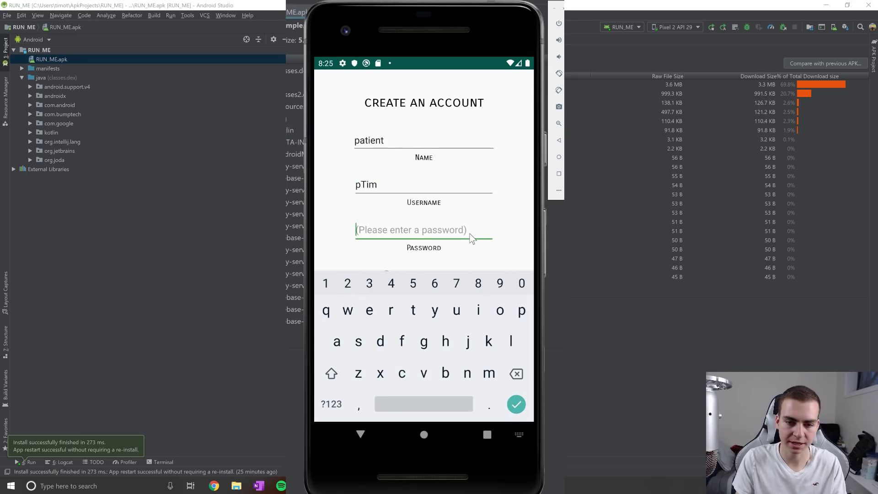
type("qwerty")
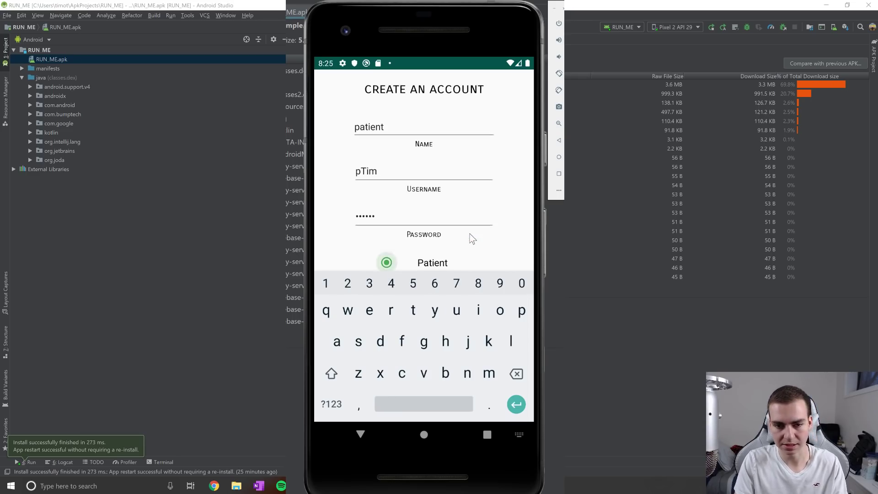
left_click(361, 435)
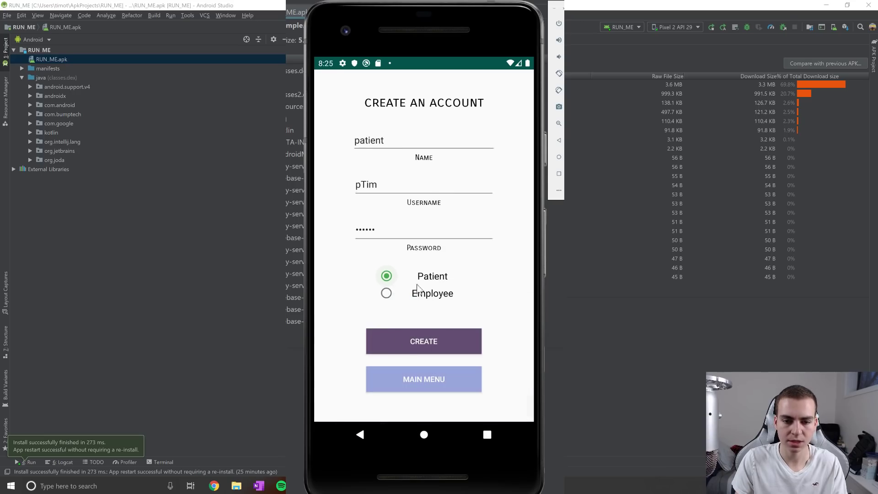
left_click(413, 335)
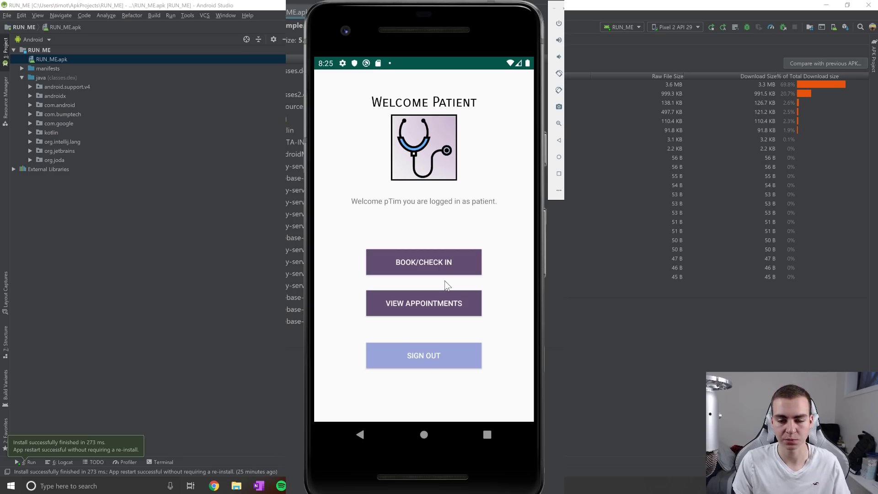
left_click(424, 302)
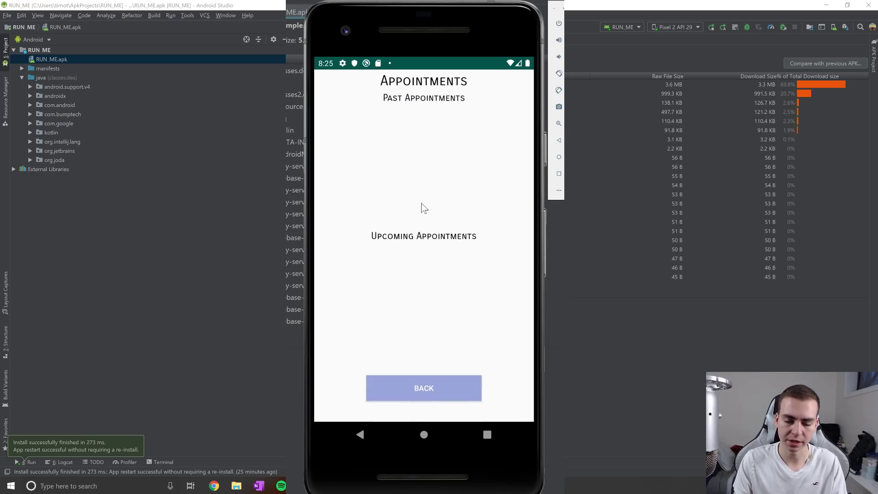
Filter the clinic search by the name 'tim', trying and then clearing the day-of-operation filter.
left_click(427, 375)
left_click(432, 256)
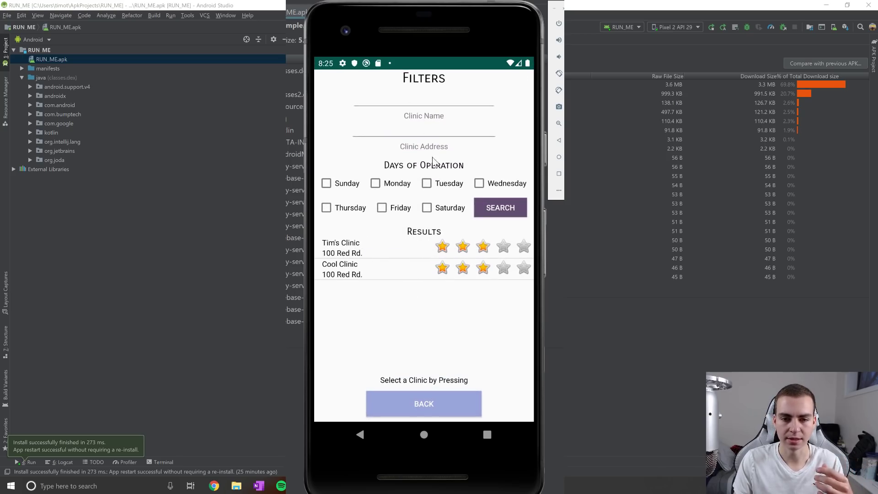
left_click(424, 114)
type("tims")
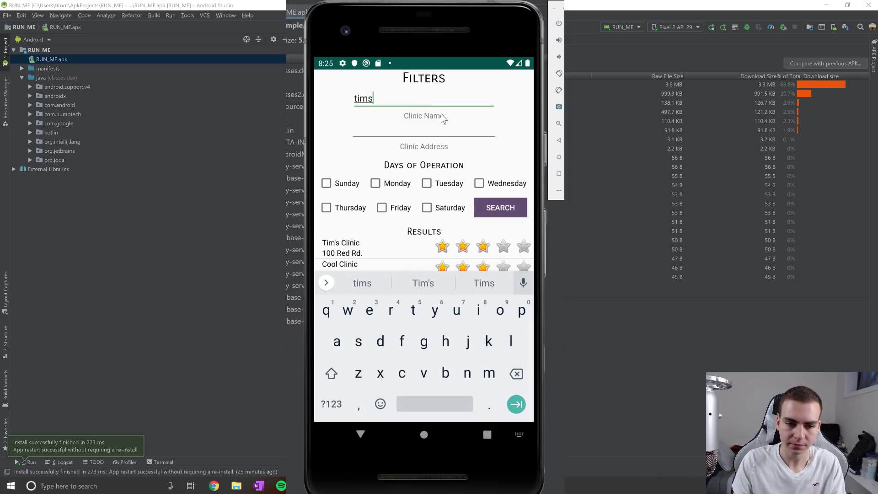
key("BackSpace")
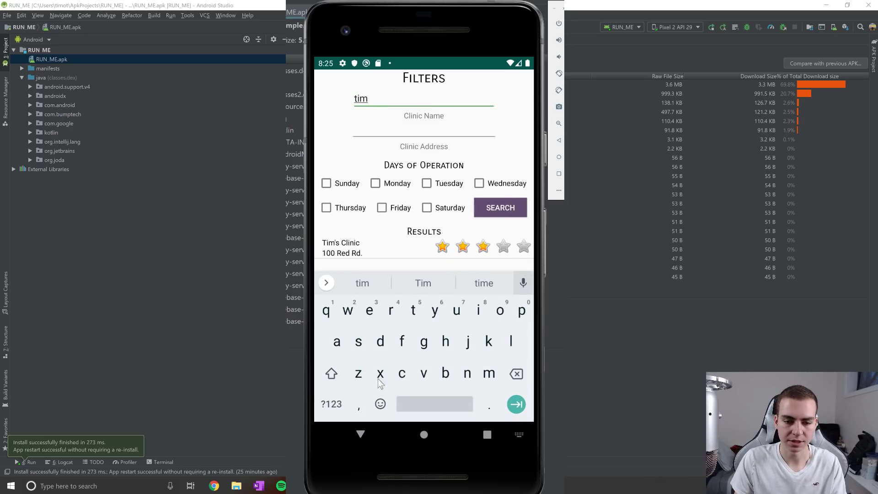
left_click(360, 432)
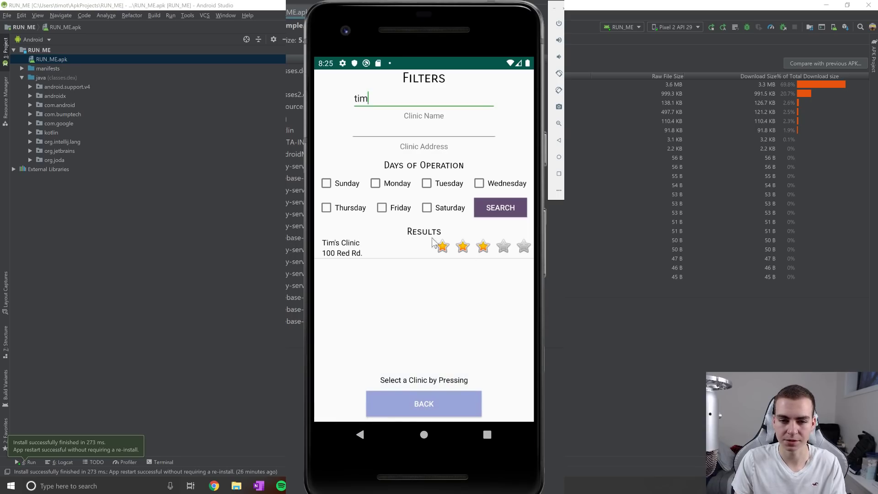
left_click(409, 131)
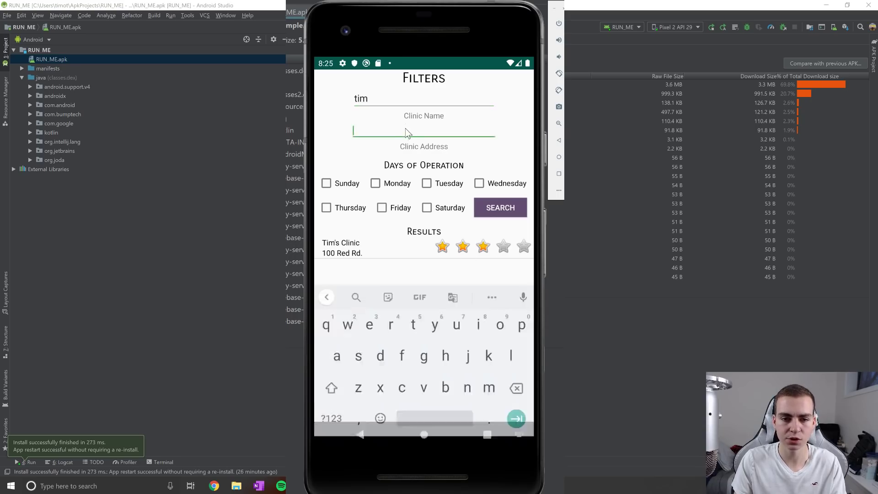
left_click(376, 183)
left_click(381, 208)
left_click(381, 207)
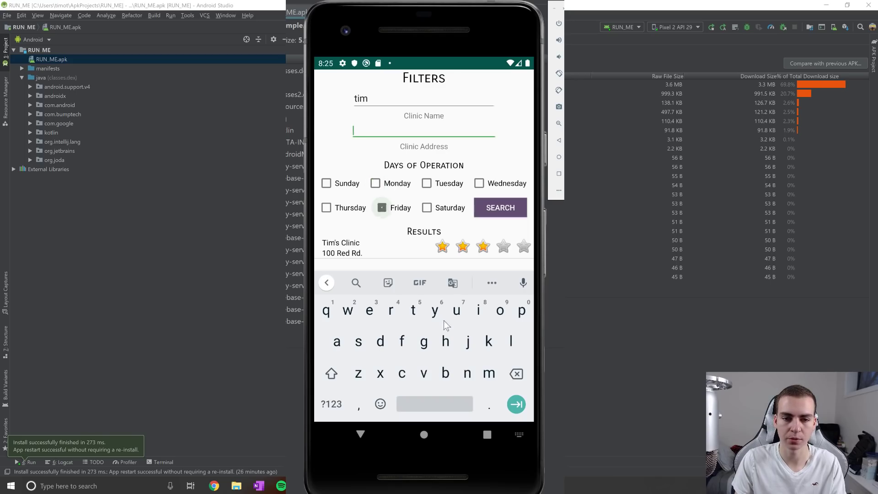
left_click(360, 435)
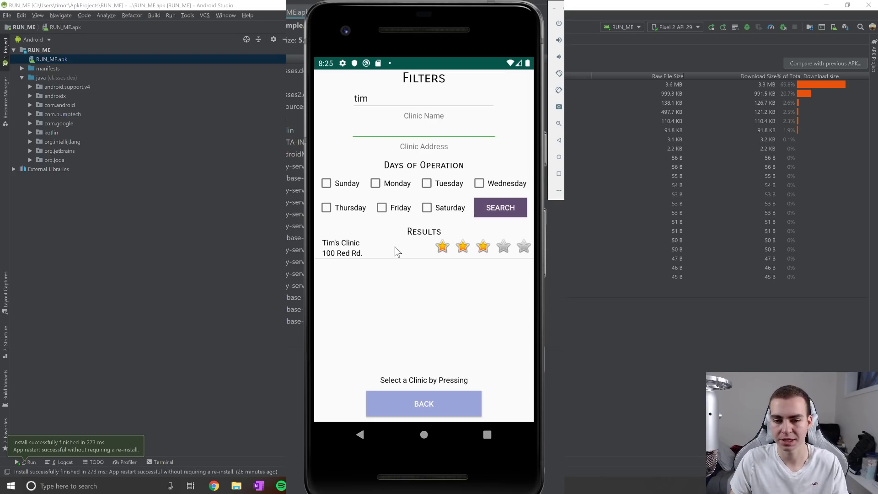
Open Tim's Clinic's information page and view its address on the map.
left_click(395, 247)
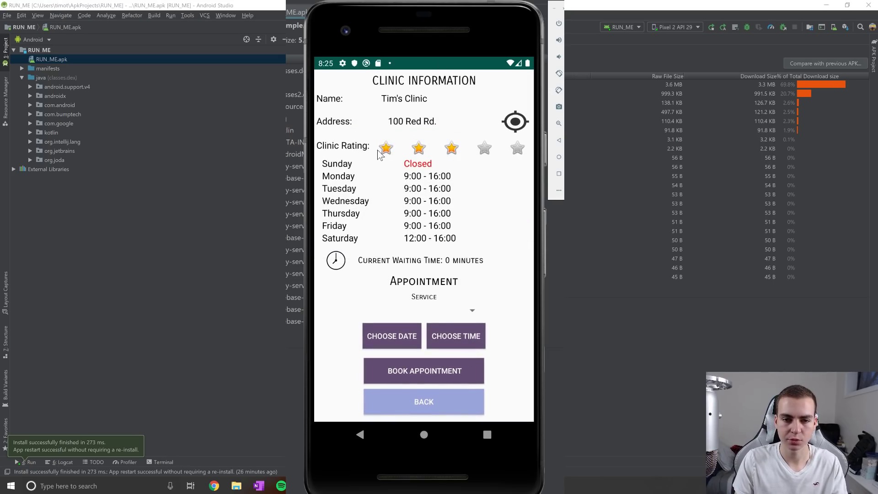
left_click(516, 124)
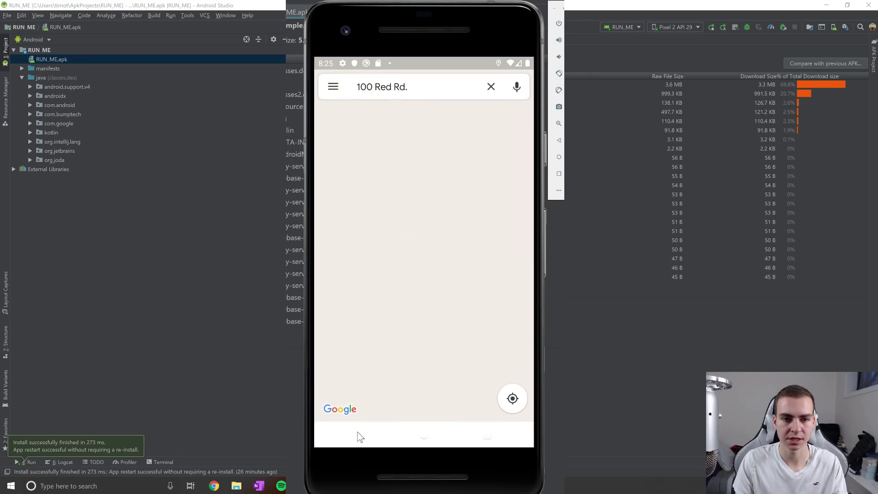
left_click(360, 435)
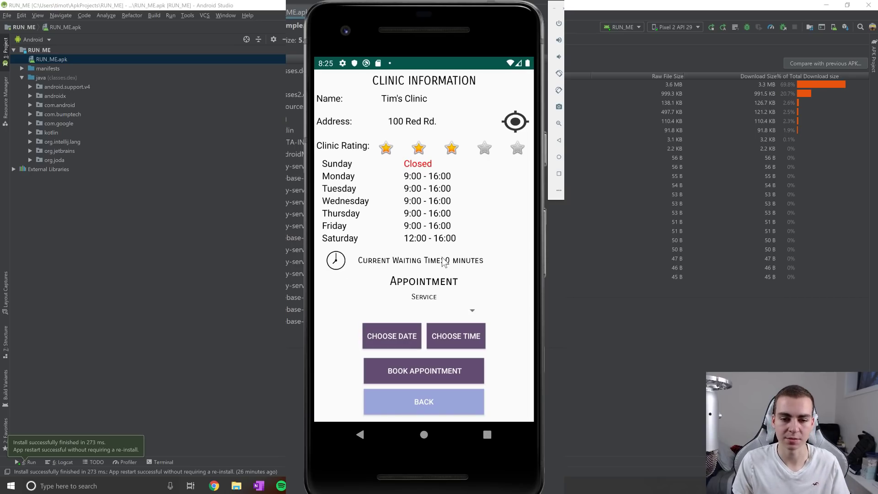
Reopen Tim's Clinic from the search results and choose Vaccine as the service.
left_click(396, 405)
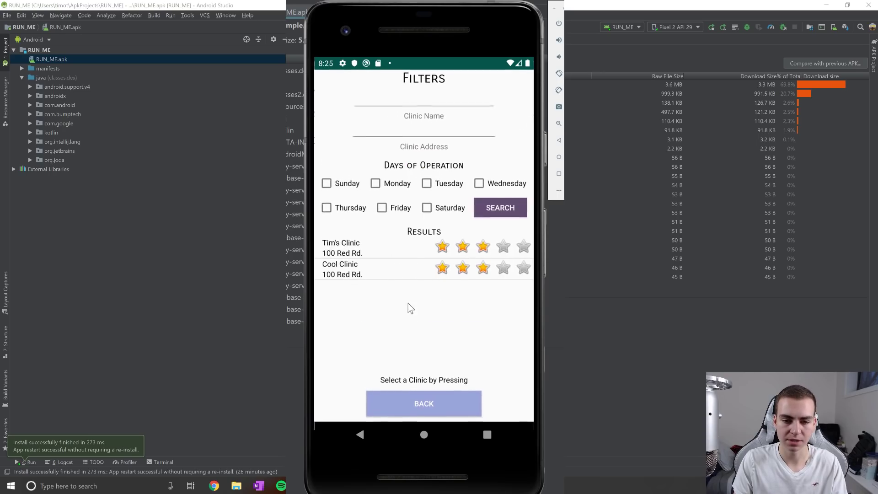
left_click(390, 240)
left_click(447, 310)
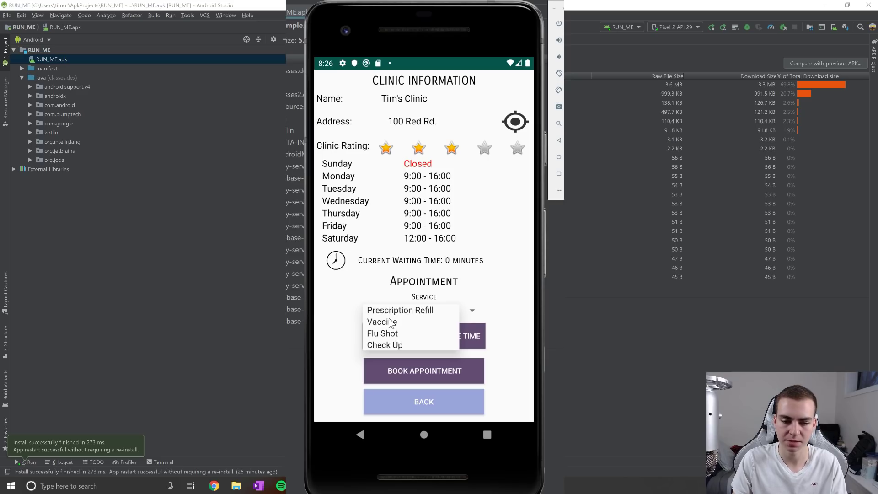
left_click(392, 322)
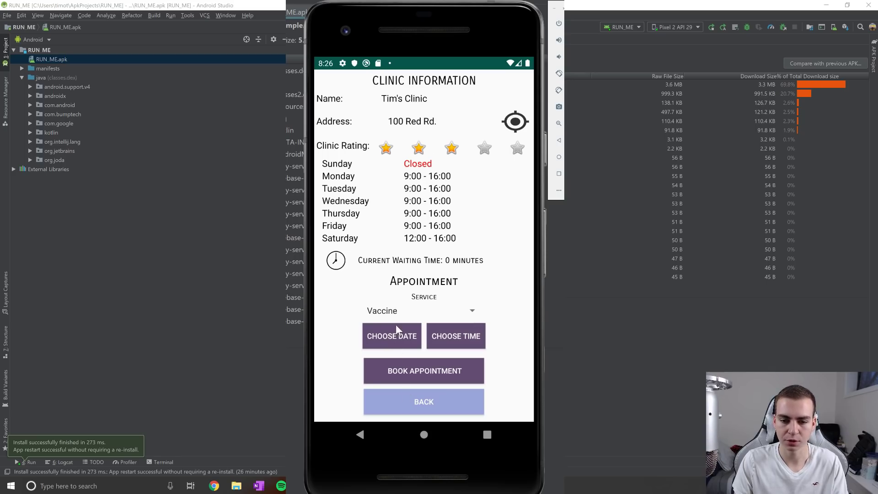
Set the appointment date to Tue, Dec 10, 2019 and the time to 11:30.
left_click(396, 339)
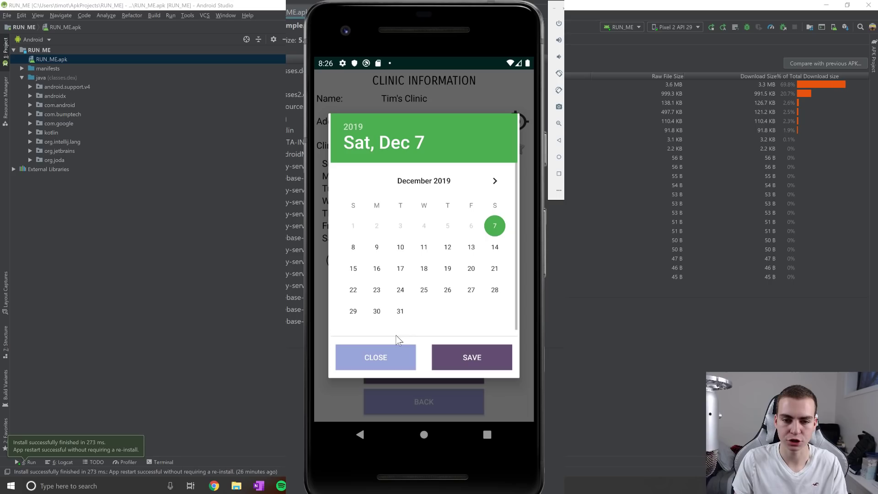
left_click(400, 247)
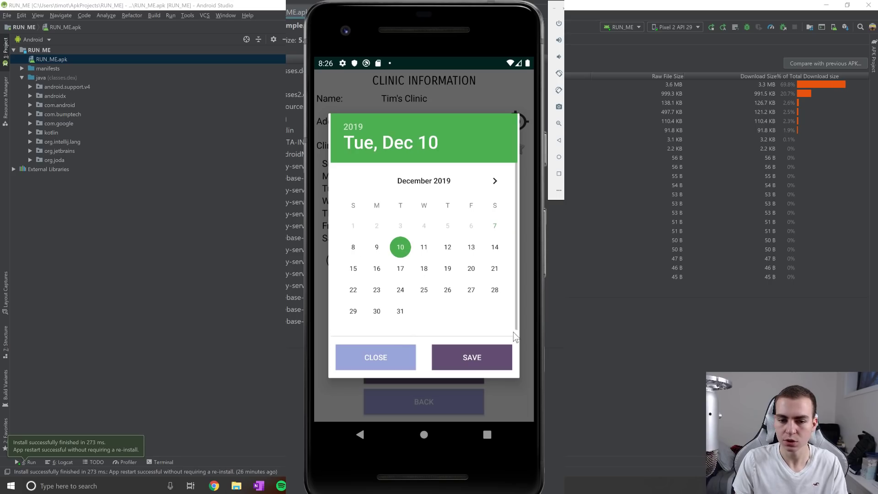
left_click(477, 357)
left_click(472, 336)
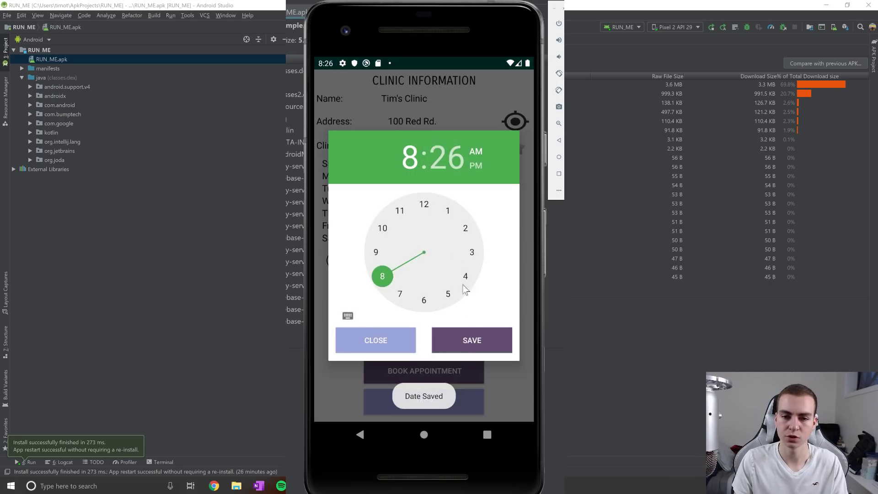
left_click(474, 331)
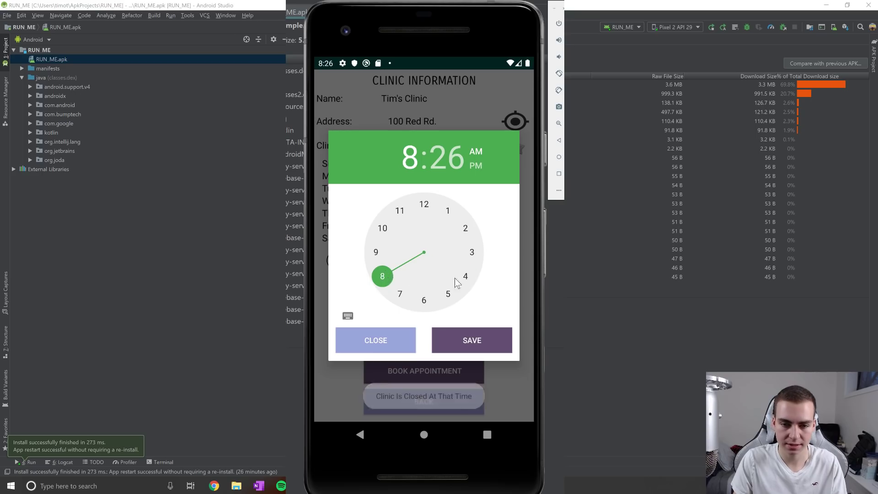
left_click_drag(456, 283, 391, 199)
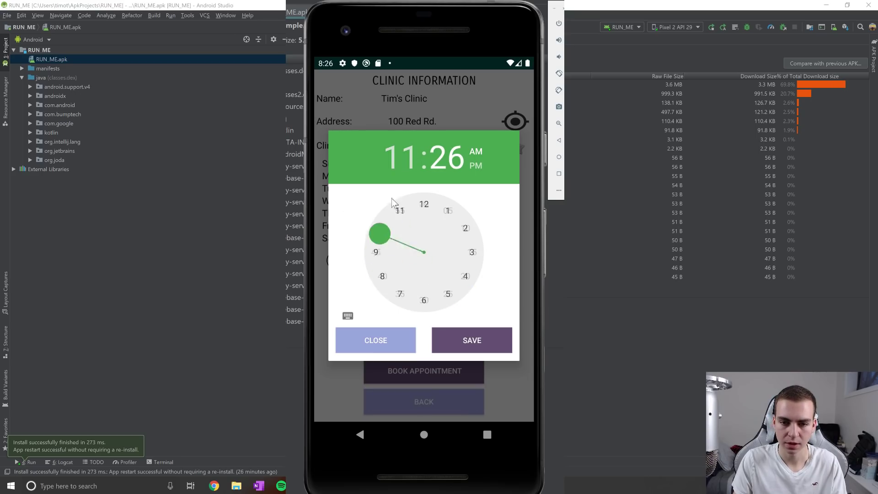
left_click(488, 333)
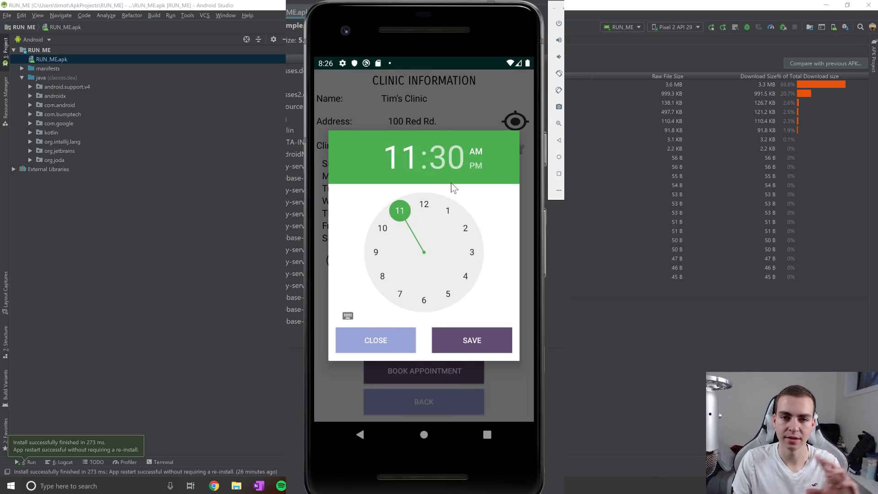
left_click(459, 338)
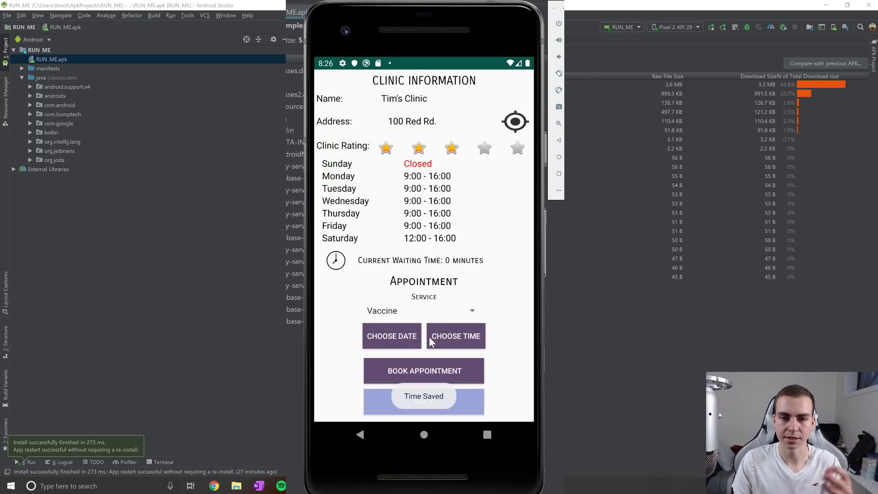
Book the Tim's Clinic Vaccine appointment and check its details in the appointments list.
left_click(437, 371)
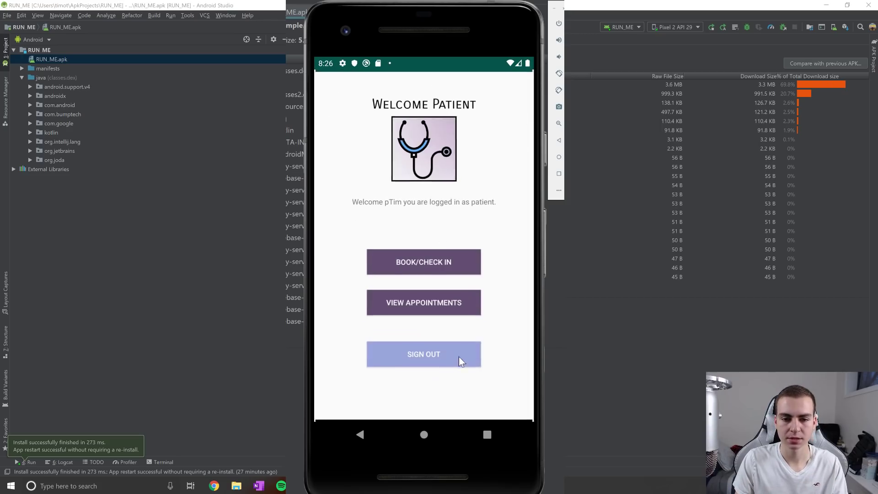
left_click(424, 300)
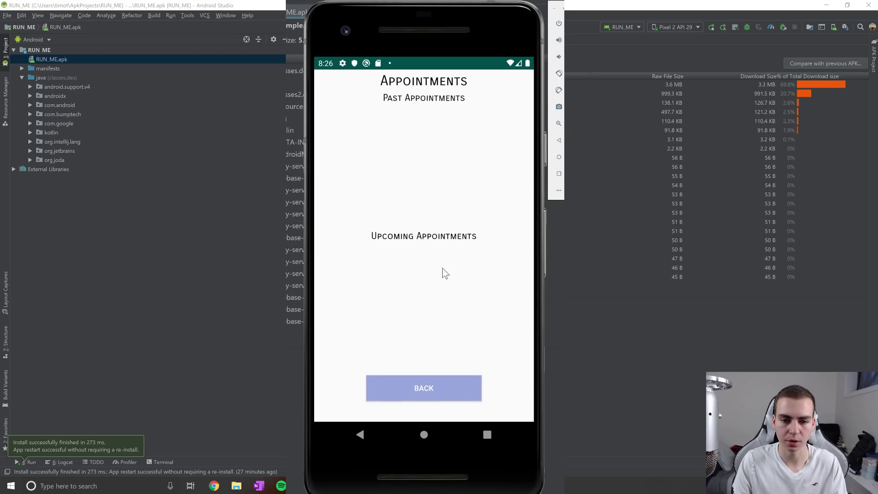
left_click(379, 263)
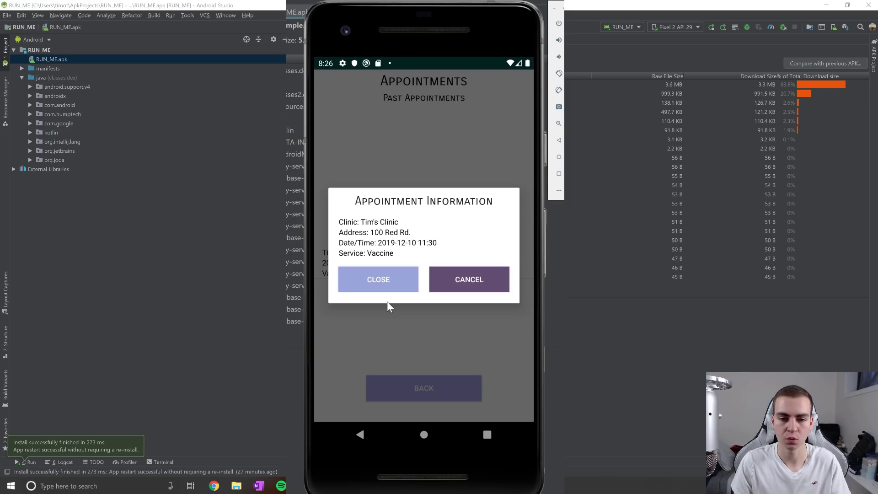
left_click(405, 281)
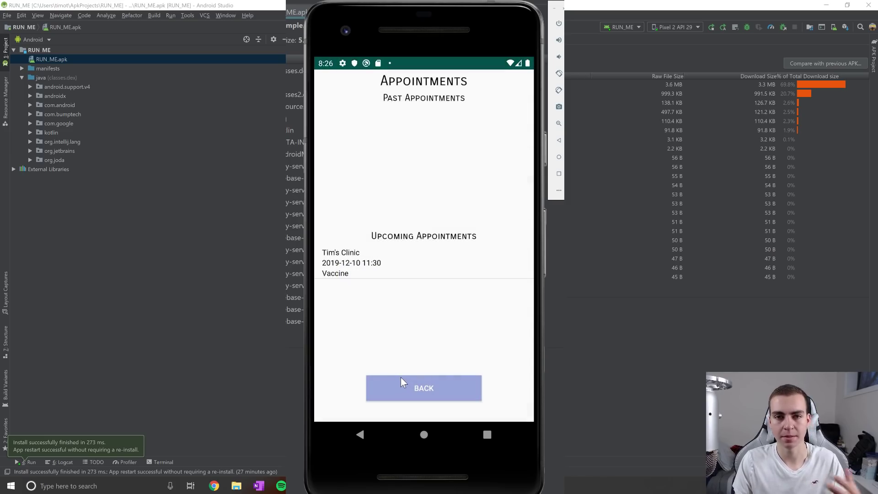
left_click(401, 378)
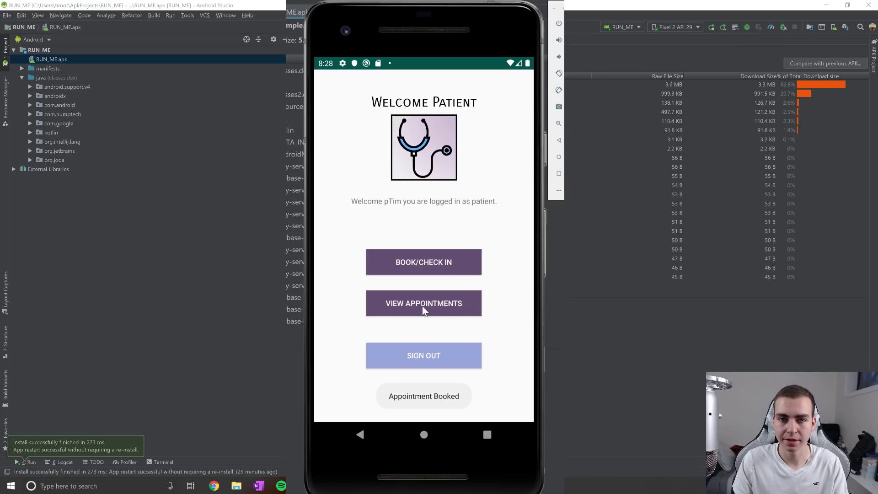
Recheck the booked appointments list, then reopen the clinic search.
left_click(426, 262)
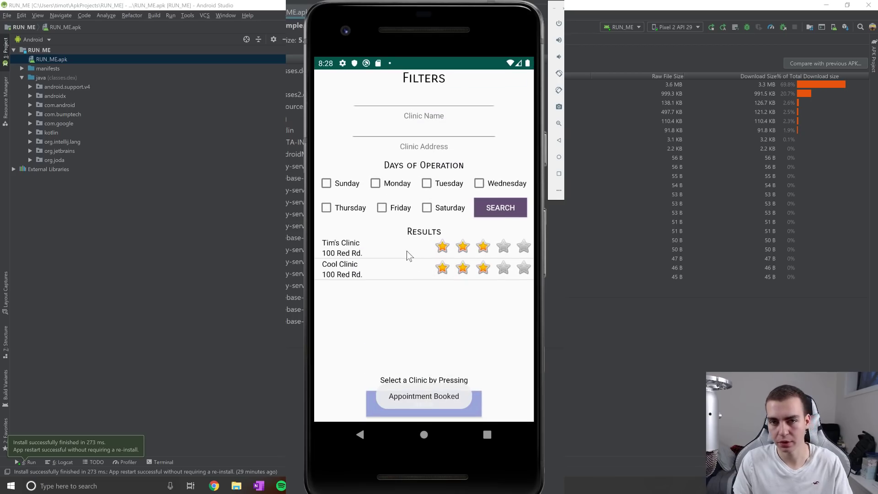
left_click(435, 394)
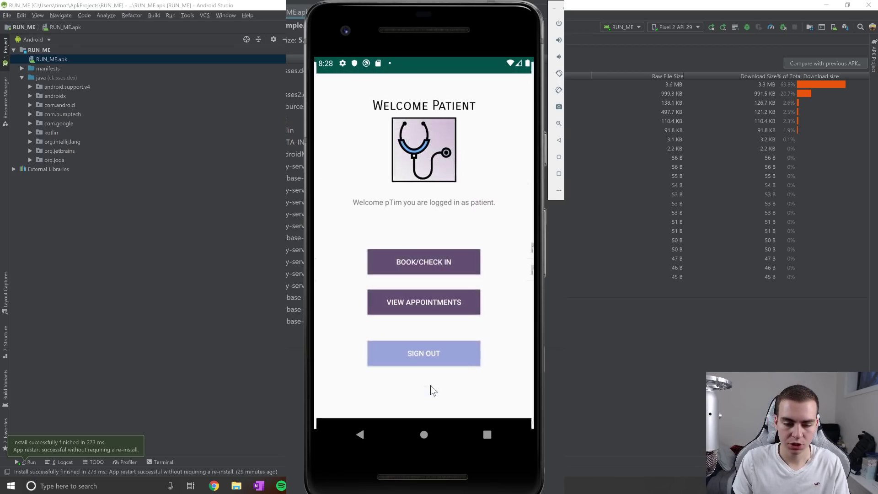
left_click(425, 304)
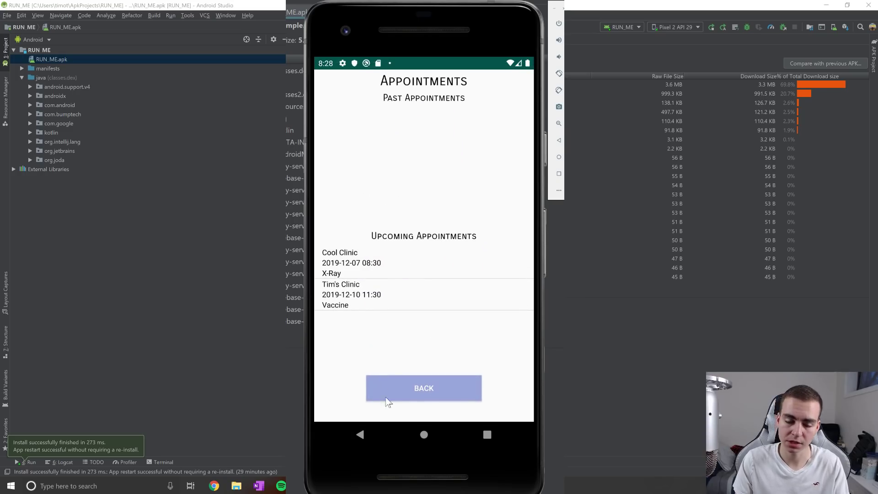
left_click(419, 390)
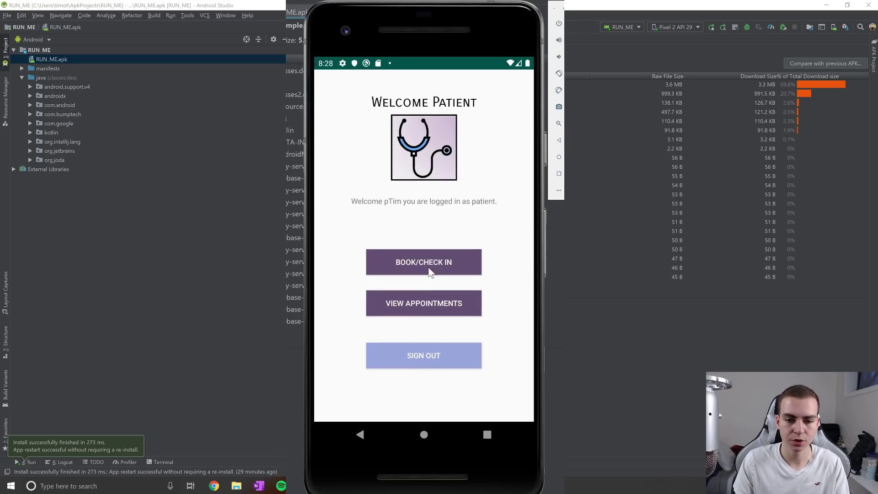
left_click(428, 262)
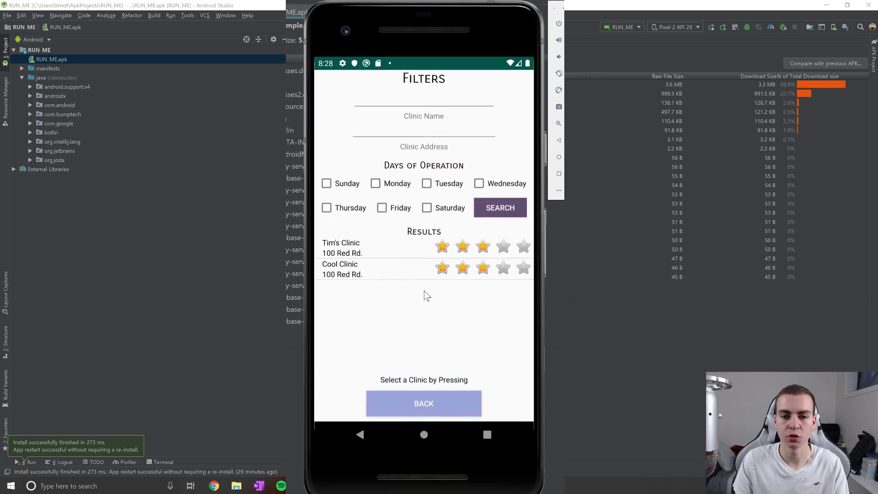
Read Cool Clinic's hours and waiting time, then open the list with its 2019-12-07 X-Ray booking.
left_click(402, 270)
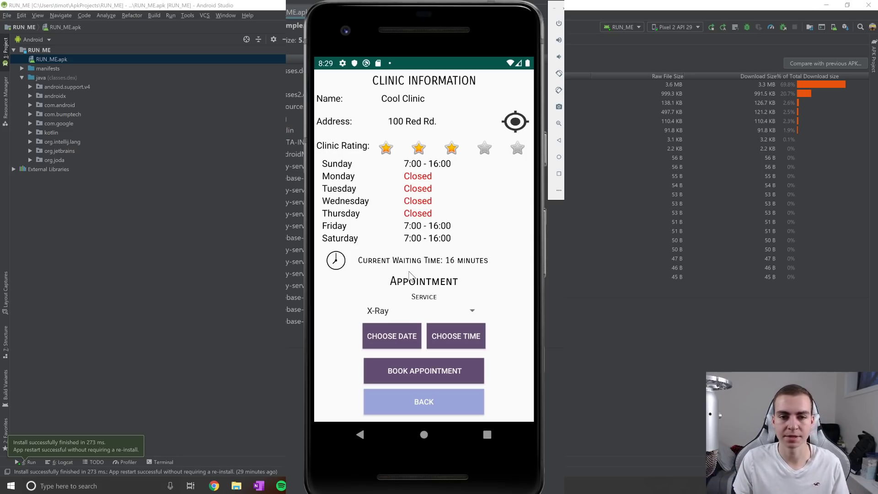
left_click(429, 407)
left_click(404, 397)
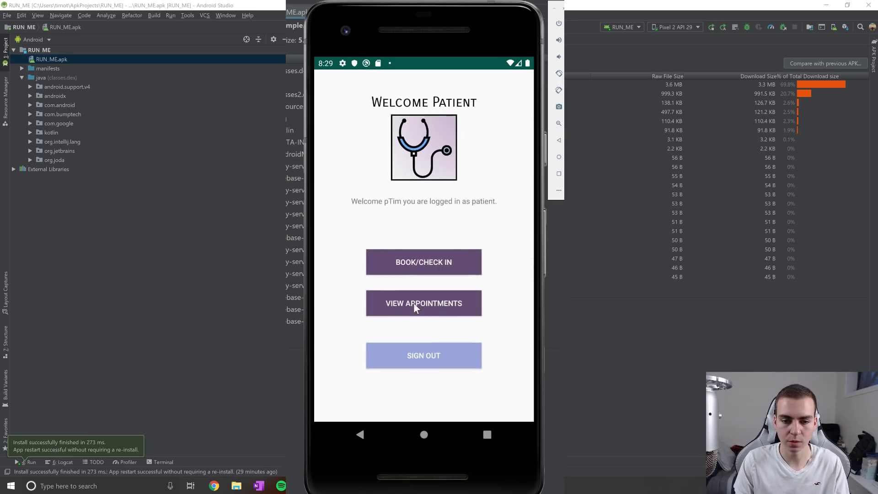
left_click(413, 303)
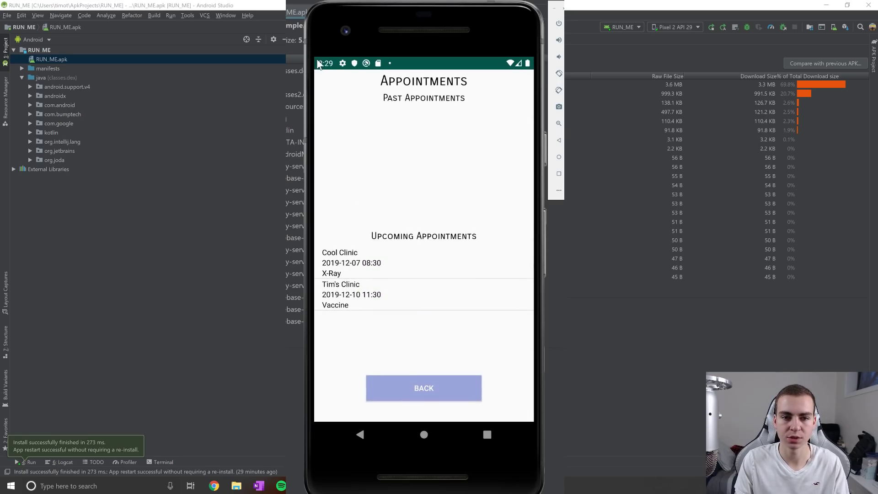
Use the notification shade to move the device time past the X-Ray appointment date.
left_click_drag(316, 59, 326, 61)
left_click_drag(411, 274, 407, 166)
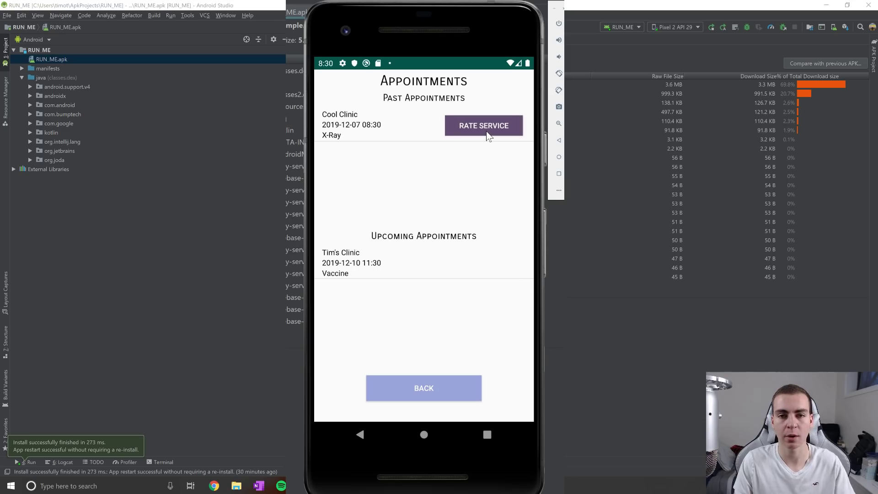
Rate the past Cool Clinic X-Ray visit five stars.
left_click(474, 127)
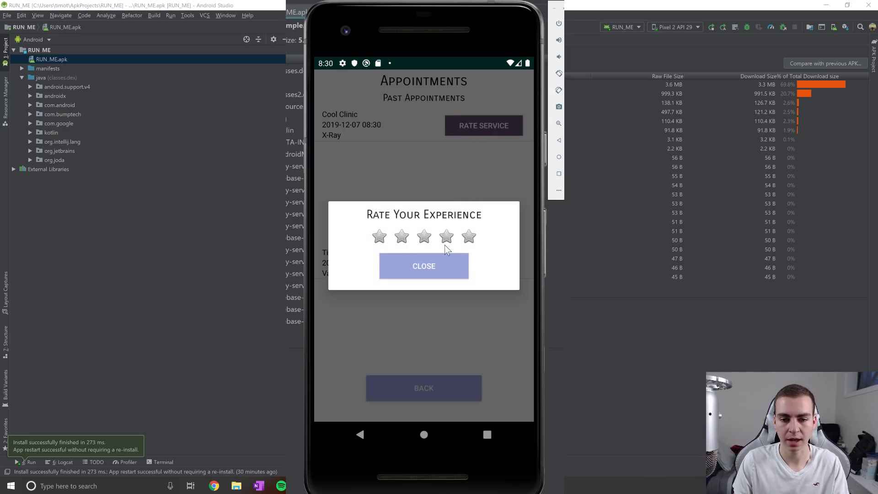
left_click(470, 236)
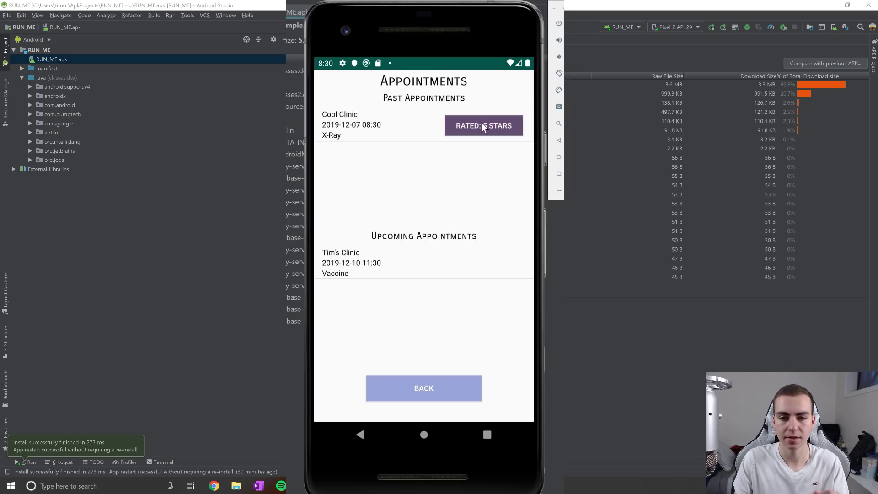
left_click(496, 126)
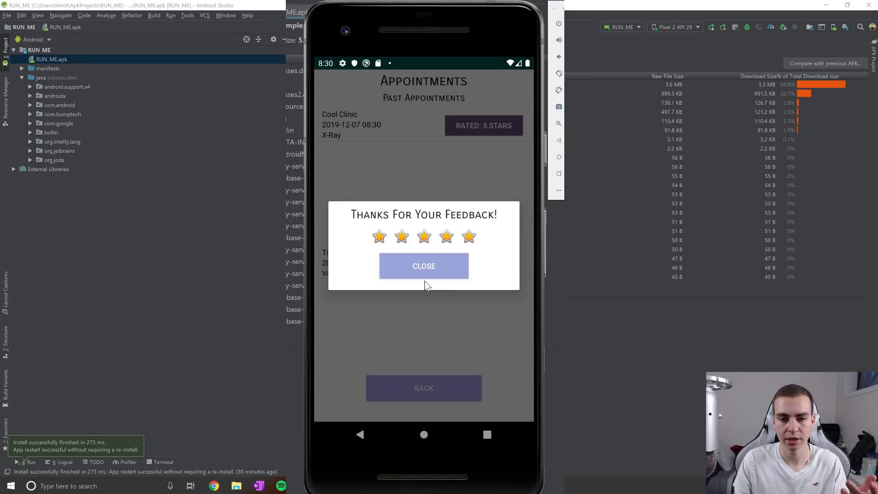
left_click(426, 269)
Keep the past appointment and cancel the upcoming Tim's Clinic Vaccine appointment.
left_click(413, 127)
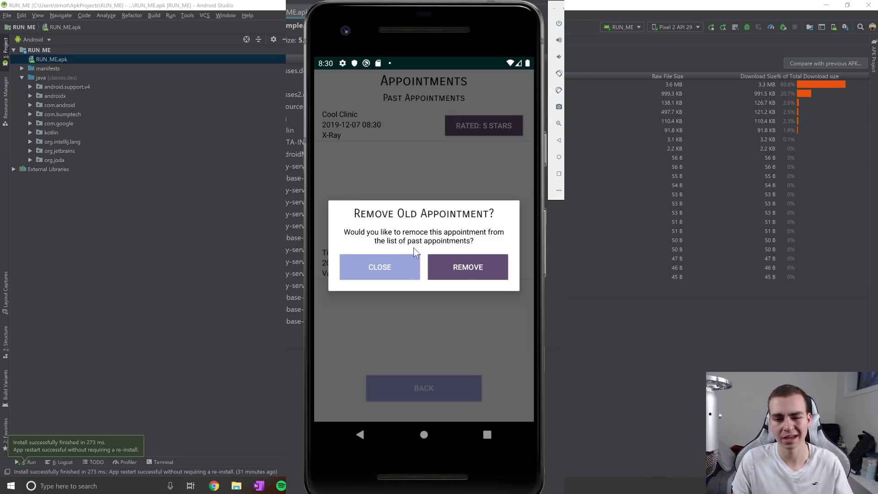
left_click(399, 263)
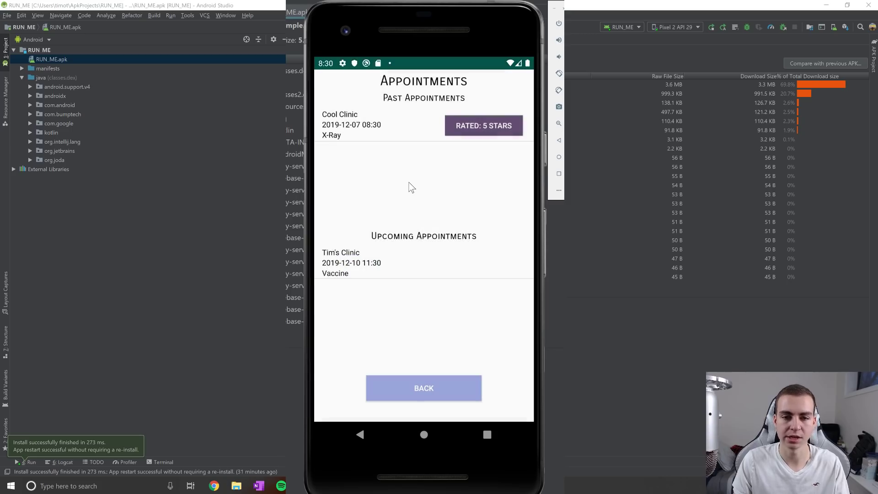
left_click(394, 261)
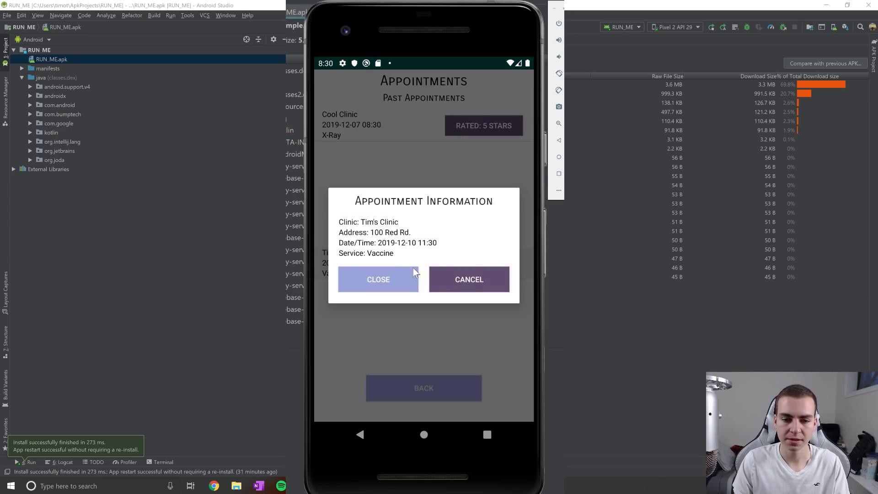
left_click(473, 283)
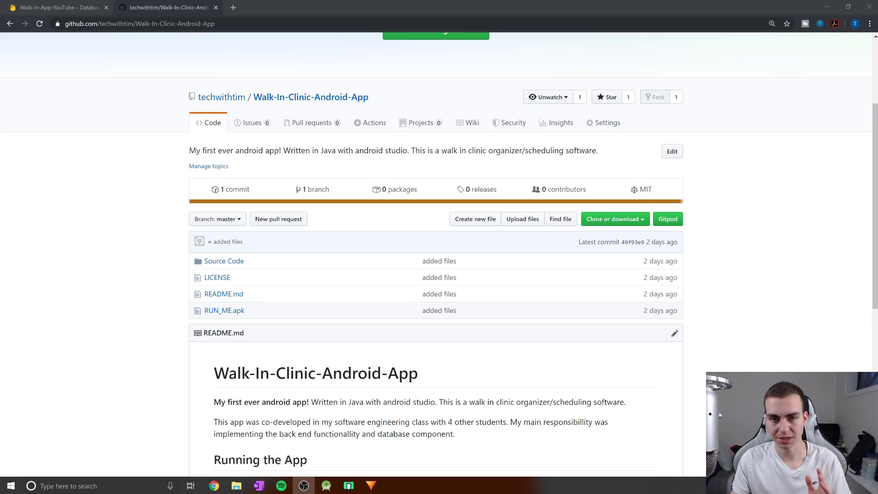
Browse the Walk-In-Clinic-Android-App repository and look inside the Source Code folder.
scroll(213, 246, "down", 1)
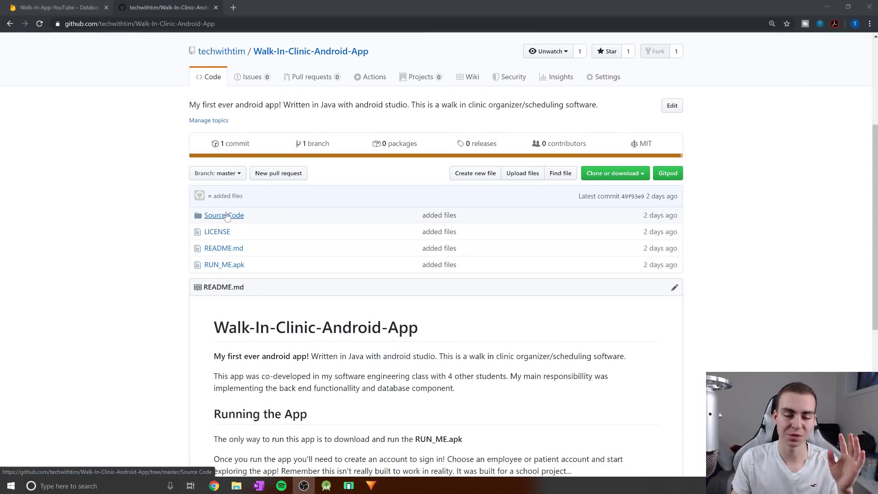
scroll(146, 212, "up", 1)
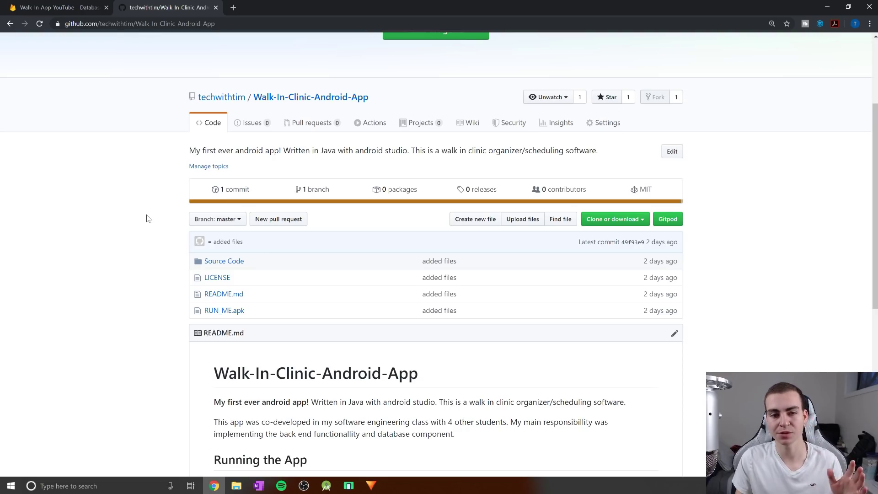
scroll(183, 211, "down", 1)
left_click(222, 212)
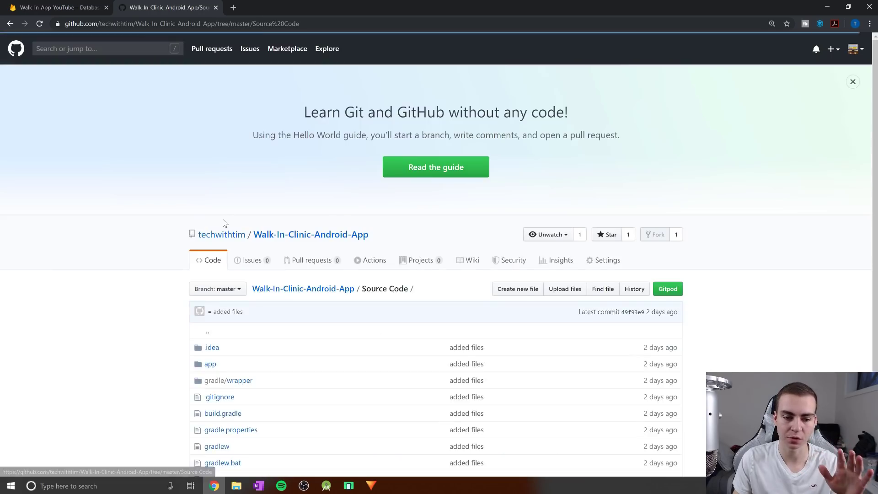
scroll(225, 223, "down", 2)
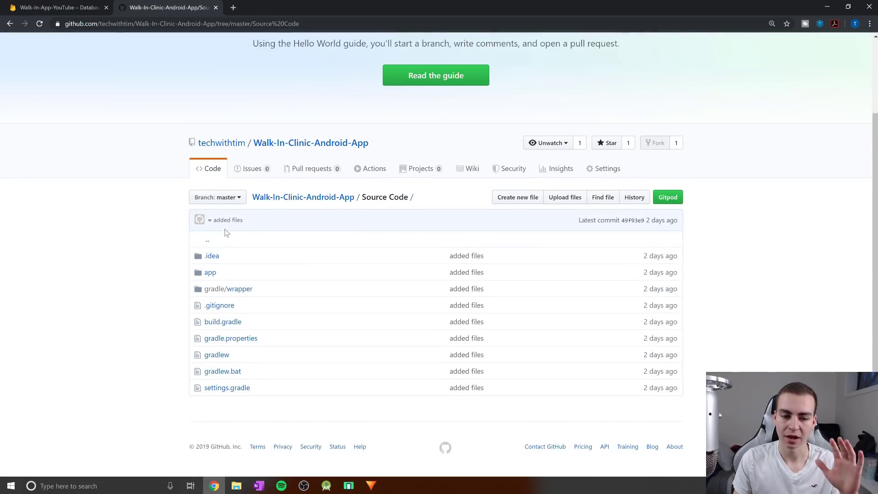
left_click(11, 24)
Scroll through the README explaining how to run the app.
scroll(168, 133, "down", 1)
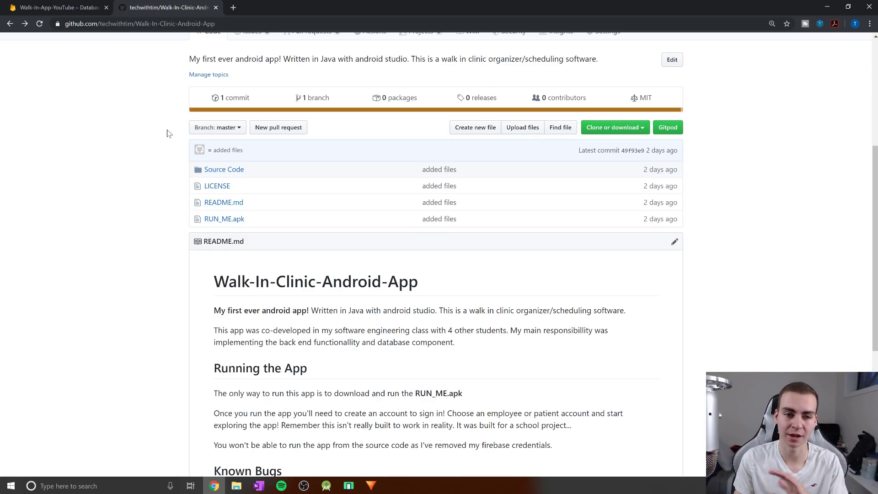
scroll(169, 135, "up", 1)
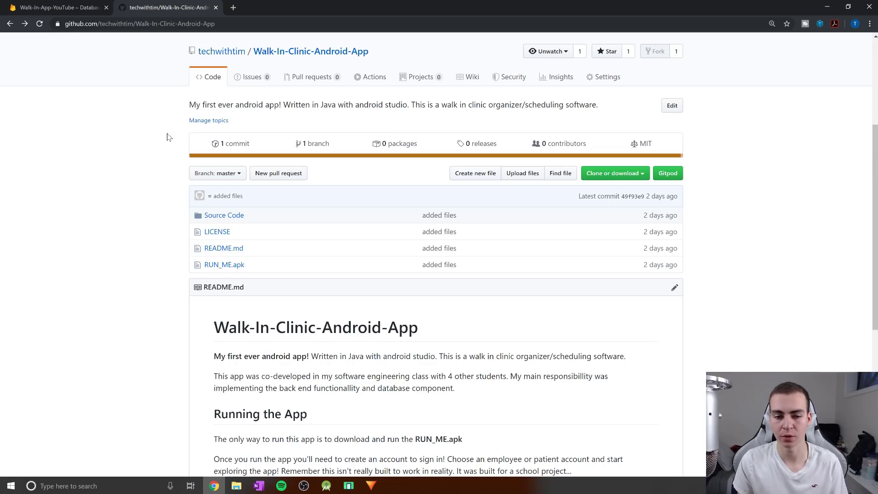
scroll(168, 136, "down", 1)
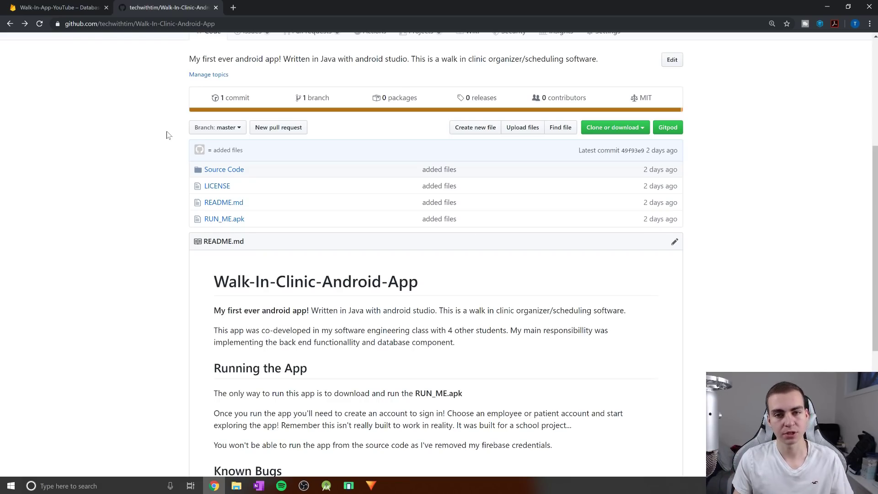
scroll(166, 147, "down", 1)
scroll(150, 157, "up", 1)
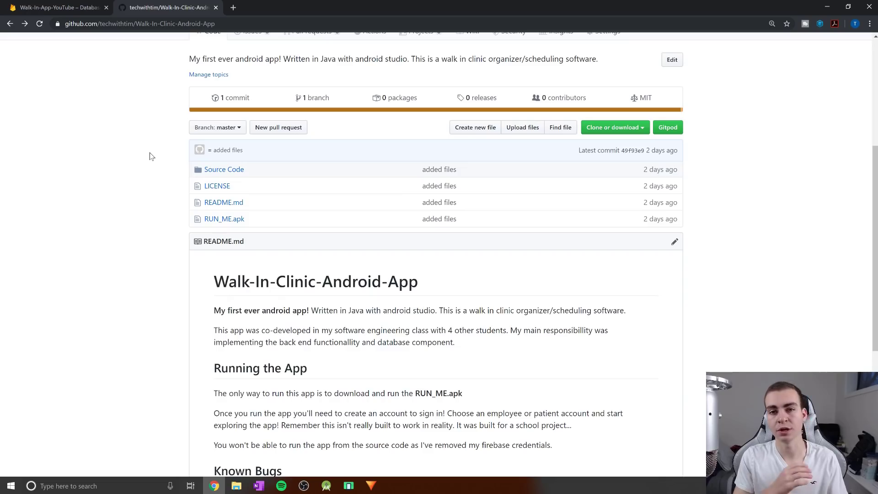